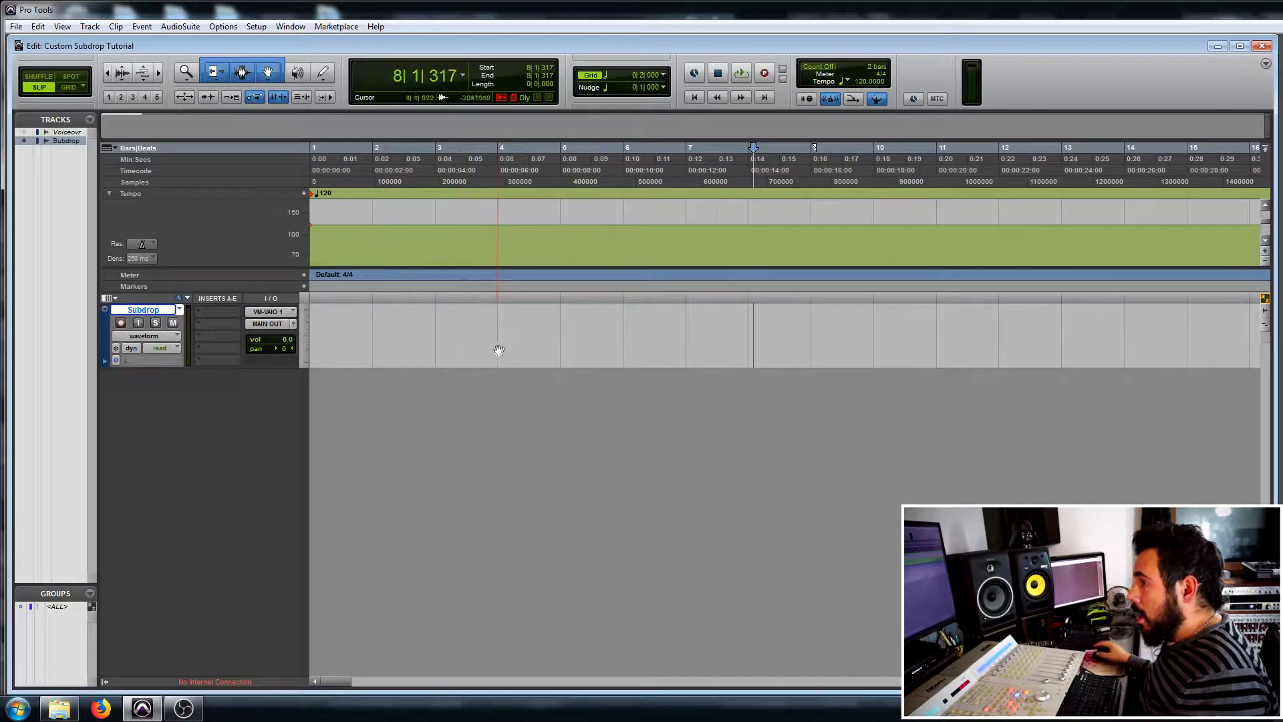
Step: Set the grid value to 1 bar and switch the edit mode to Grid
click(664, 75)
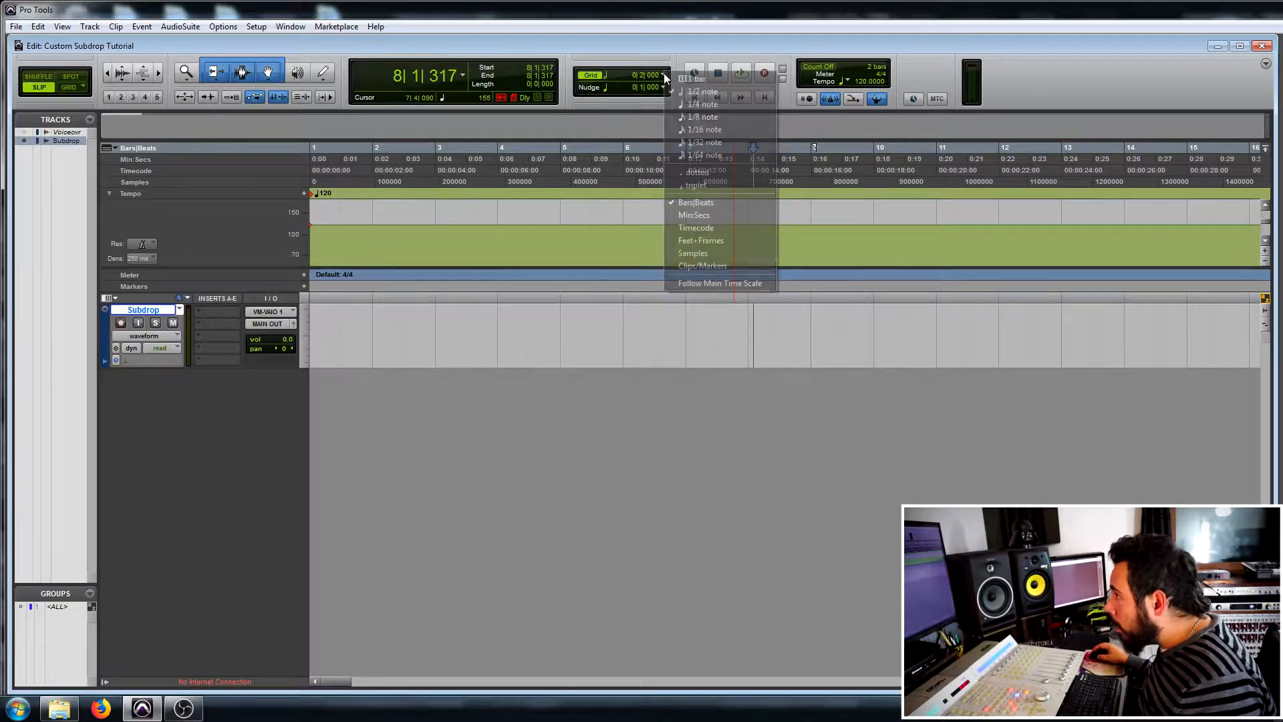
click(705, 80)
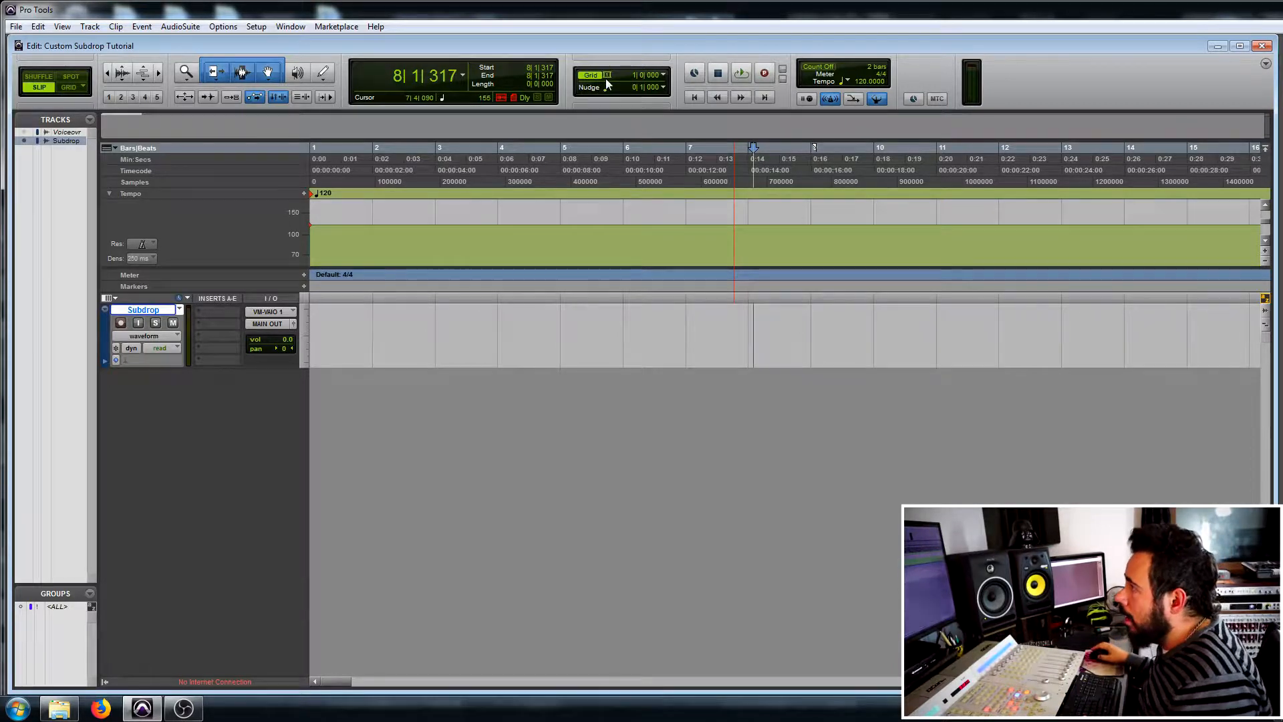
click(663, 75)
click(683, 79)
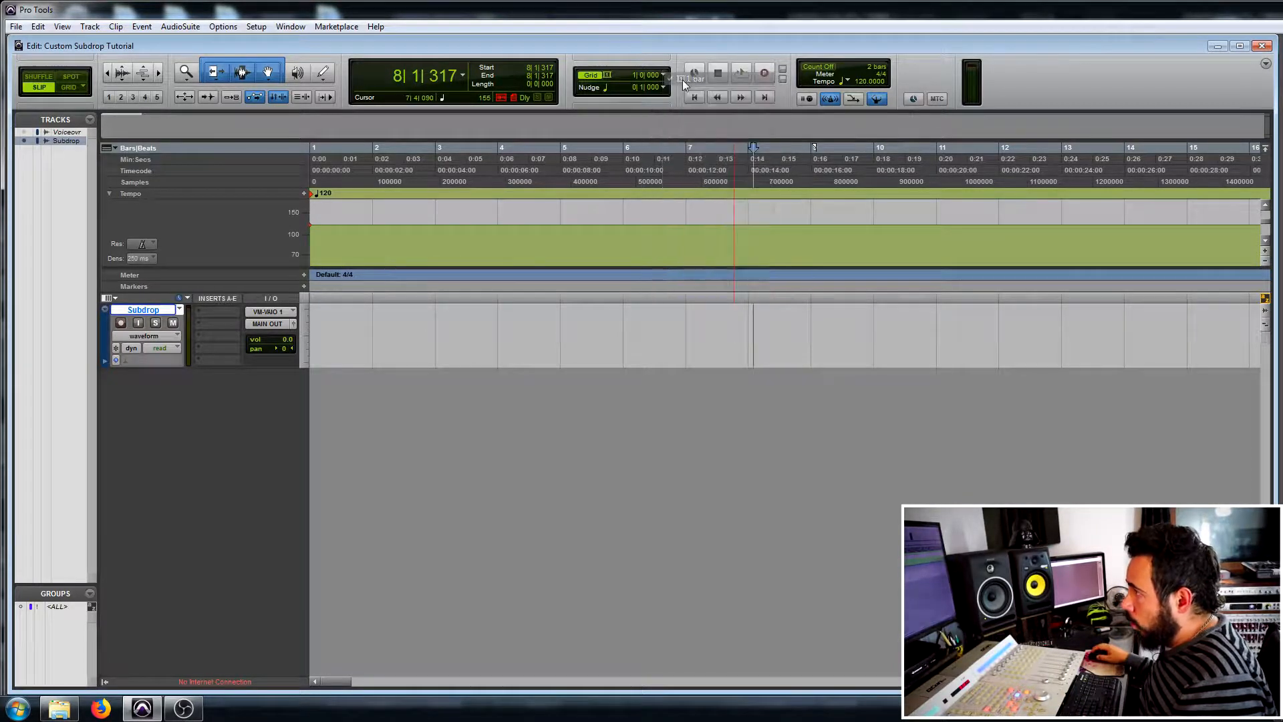
drag(565, 325, 618, 328)
click(68, 84)
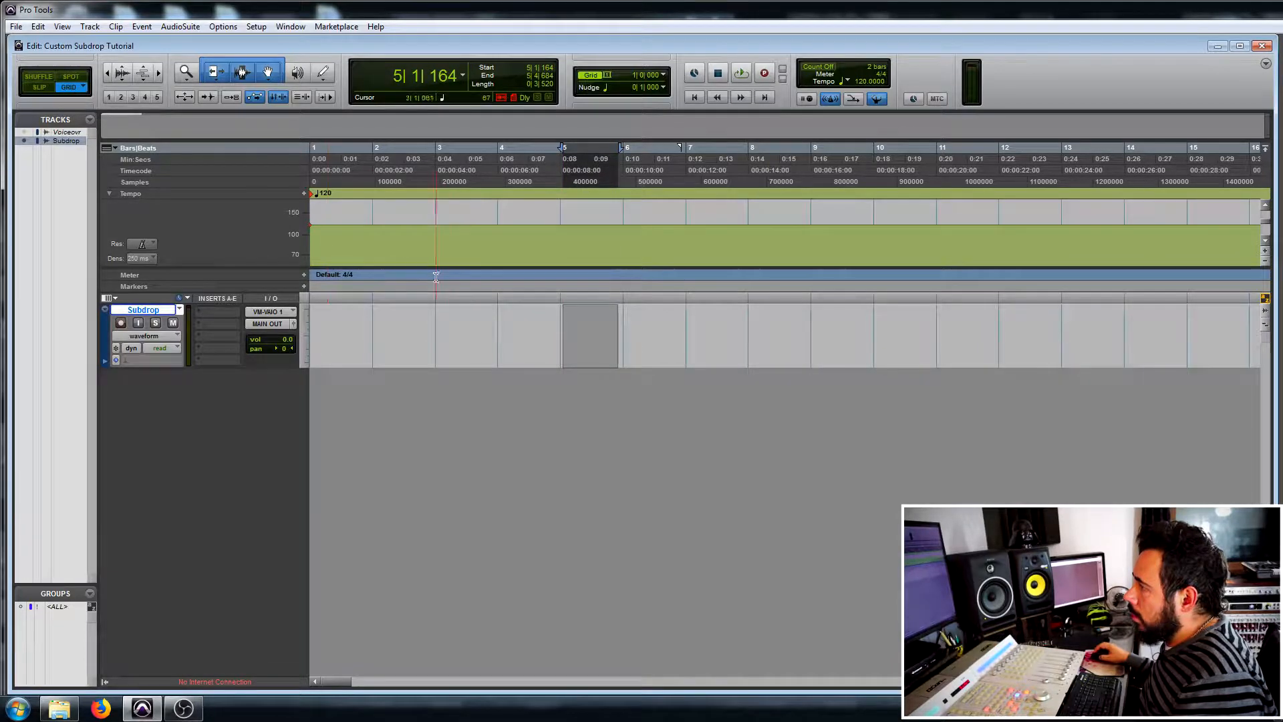
Step: Select bar 5 on the Subdrop track and open the Avid Signal Generator AudioSuite plug-in
click(623, 328)
drag(566, 328, 618, 327)
click(174, 28)
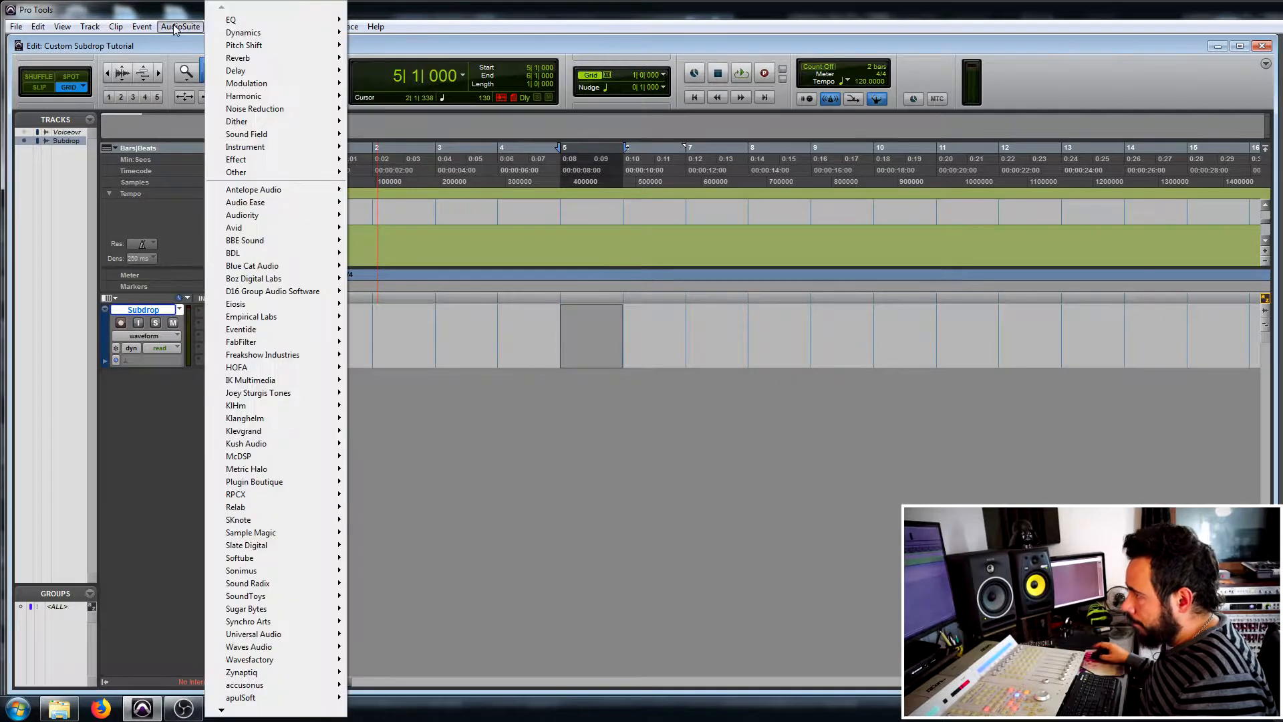
mouse_move(305, 234)
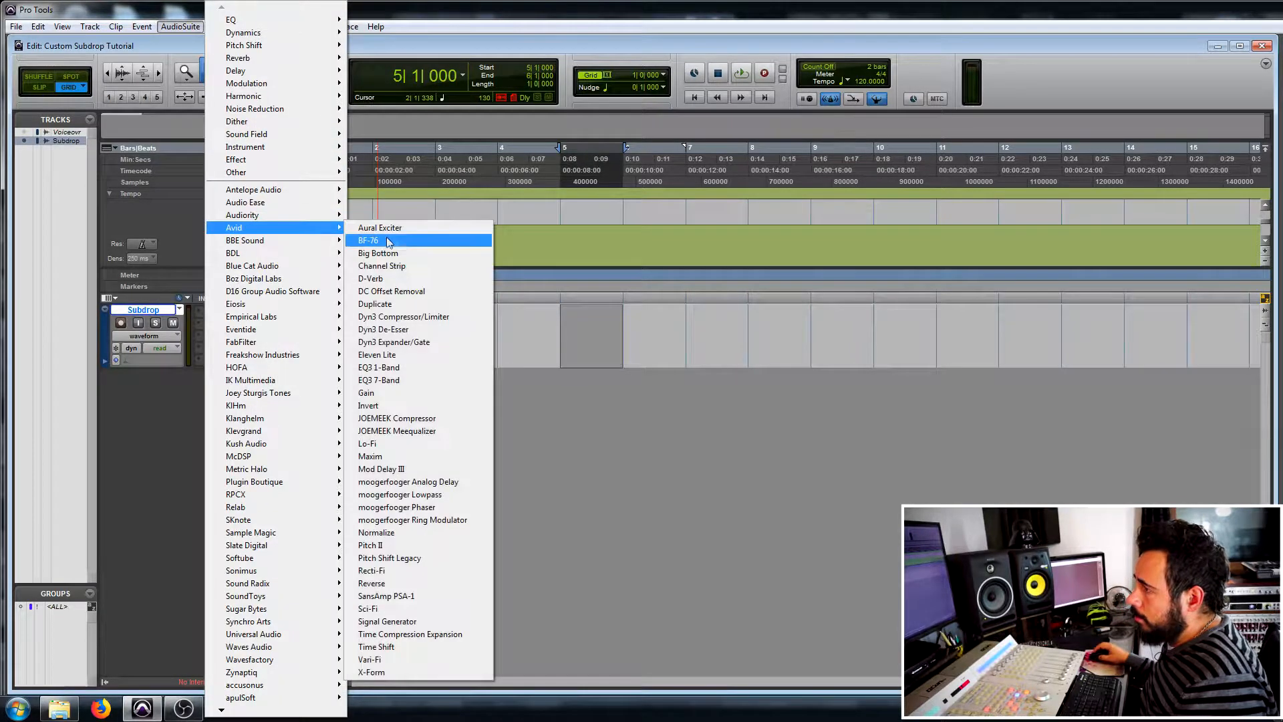
click(415, 622)
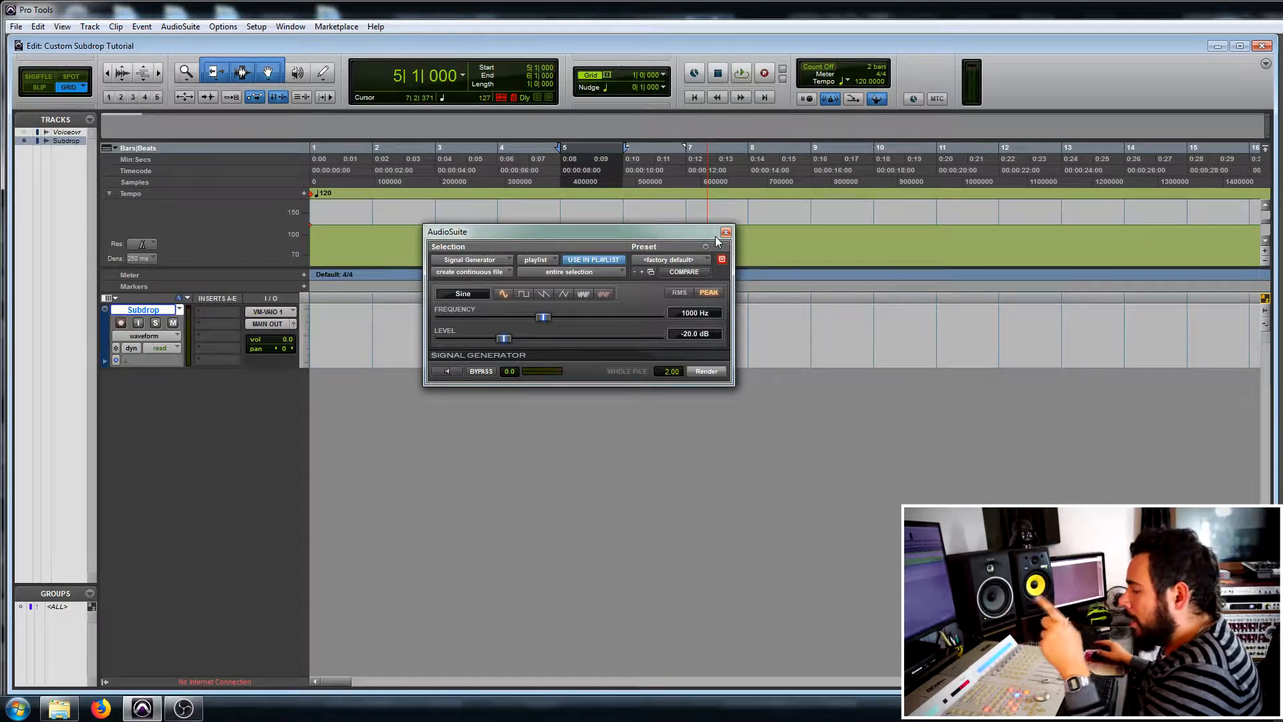
Step: Set the Signal Generator's frequency to 60 Hz and its level to -18 dB
click(710, 315)
text(6)
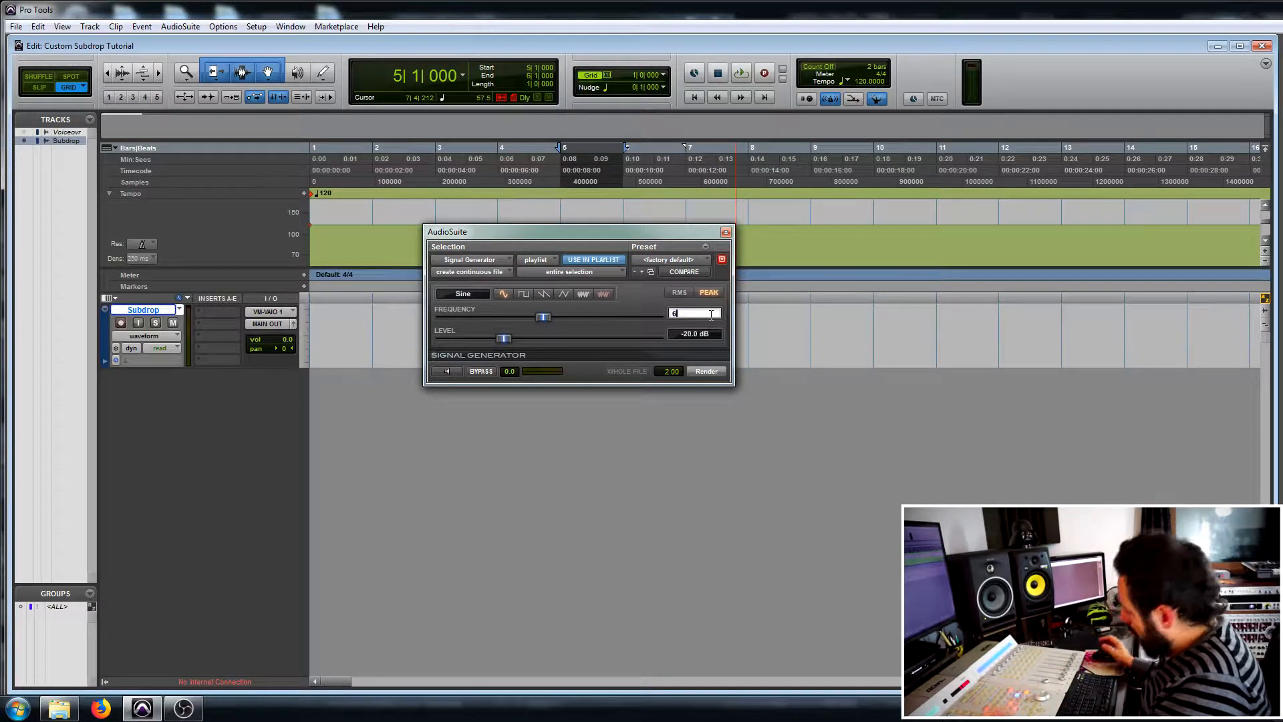
key(Return)
click(702, 334)
text(-18)
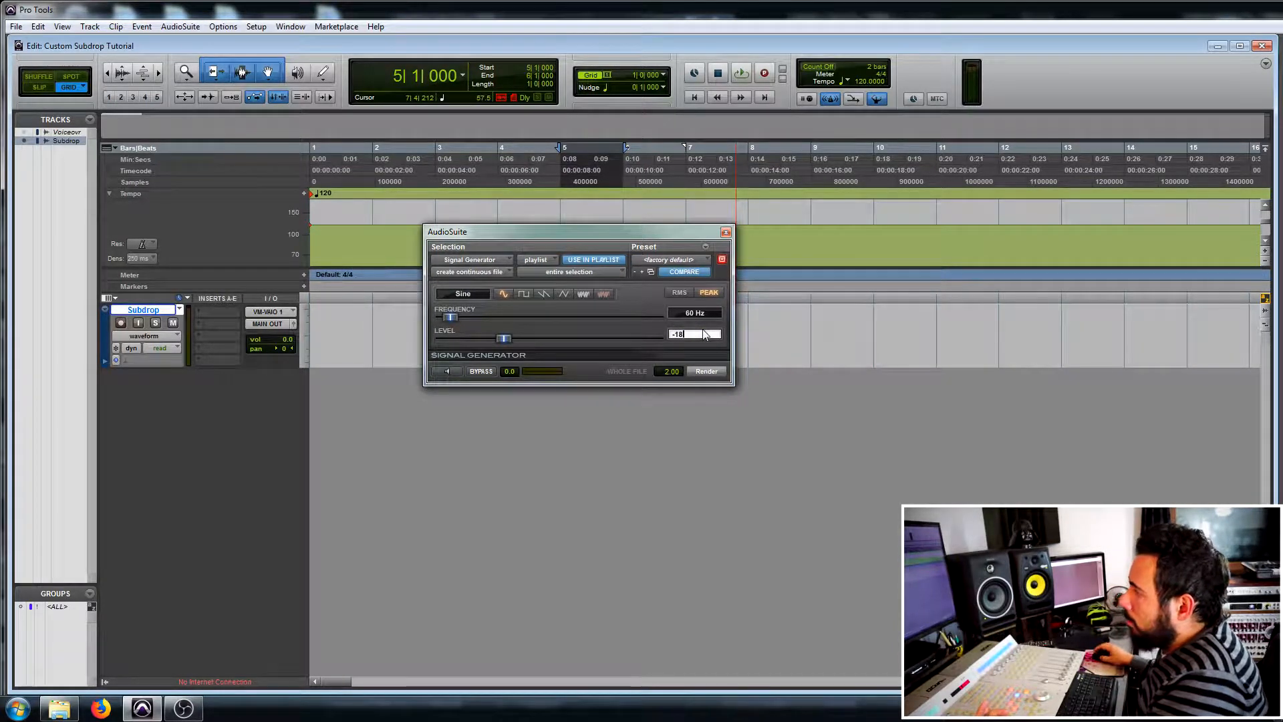
key(Return)
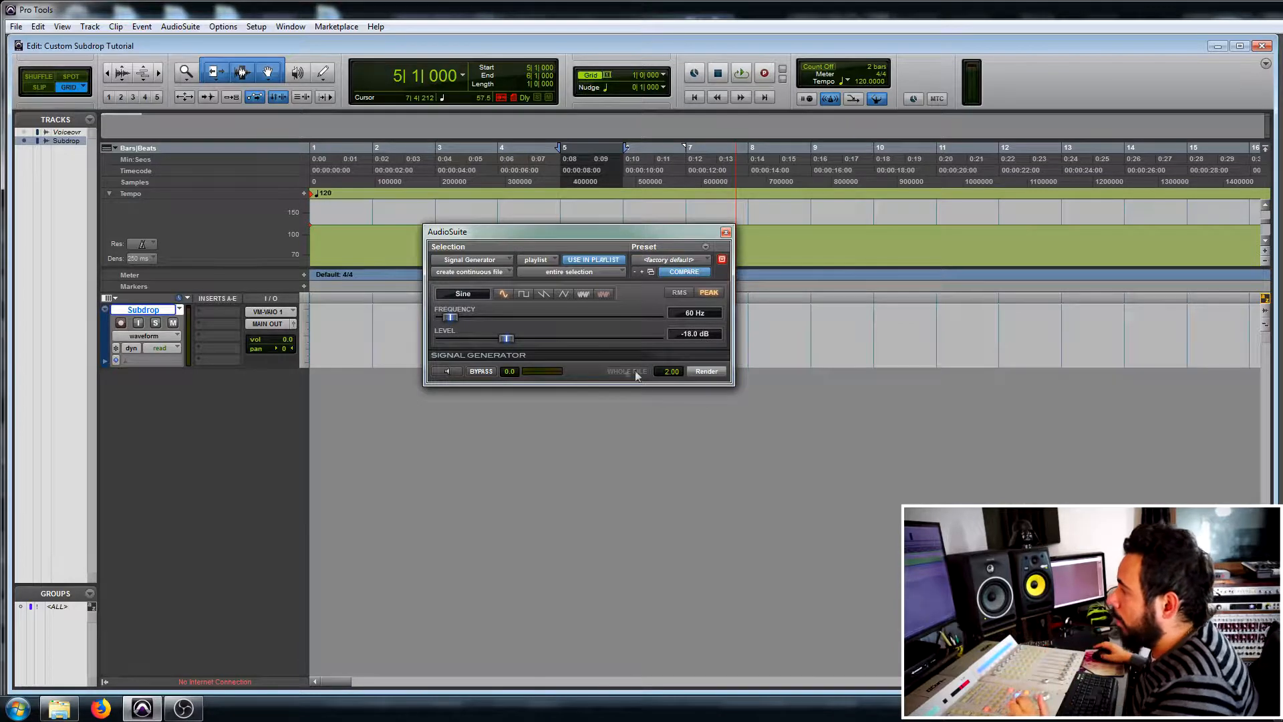
Step: Render the sine tone into the bar 5 selection and close the plug-in window
click(700, 372)
drag(640, 229, 819, 428)
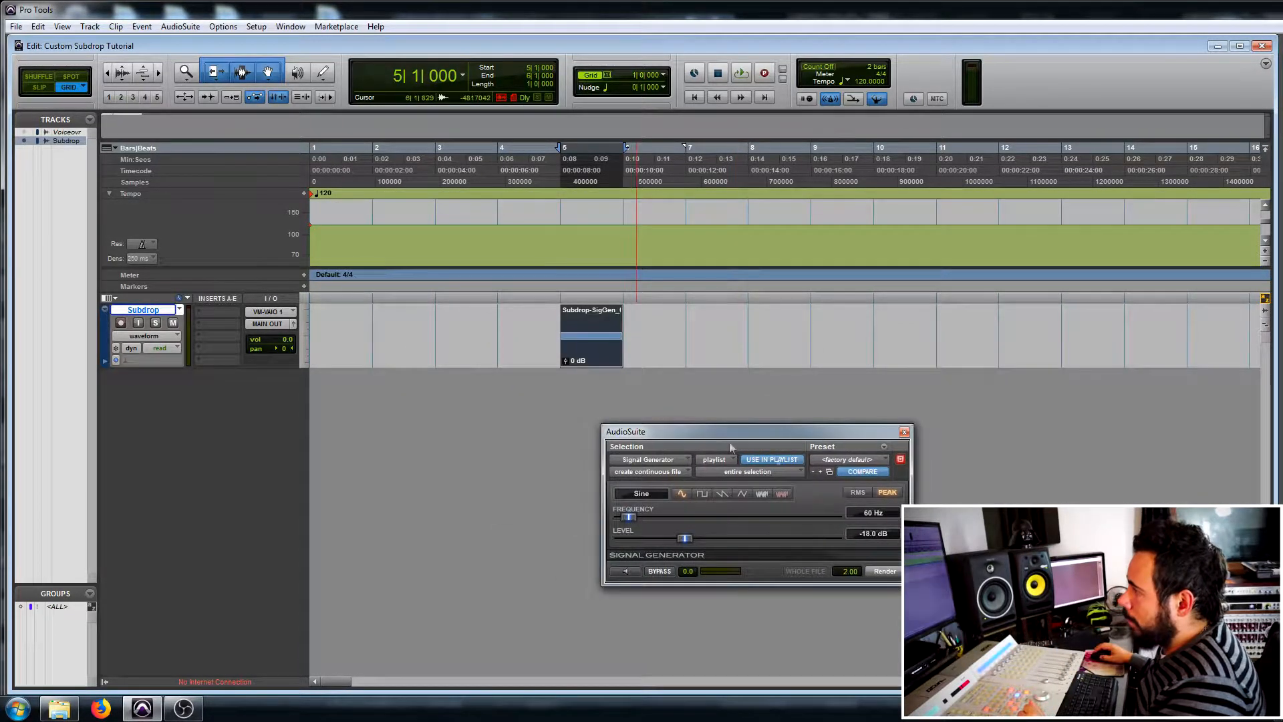
click(904, 432)
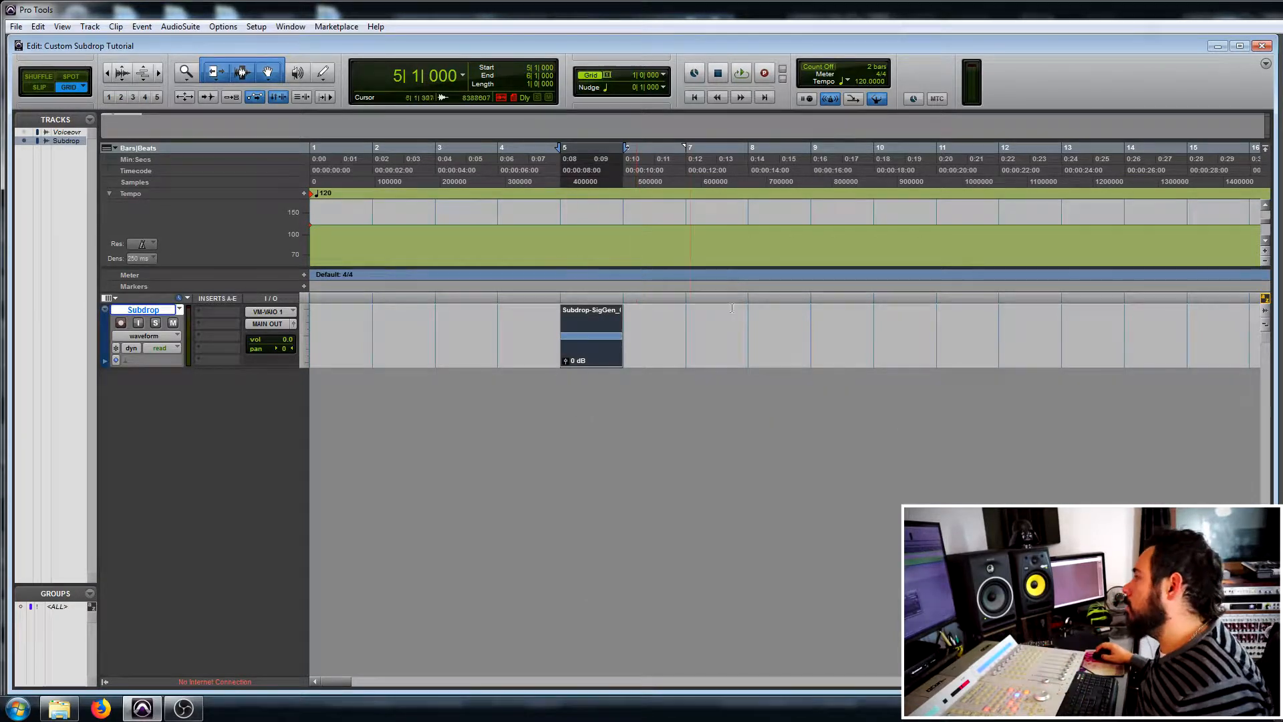
Step: Play back the rendered sine tone clip and place the edit cursor just before bar 5
click(563, 309)
key(space)
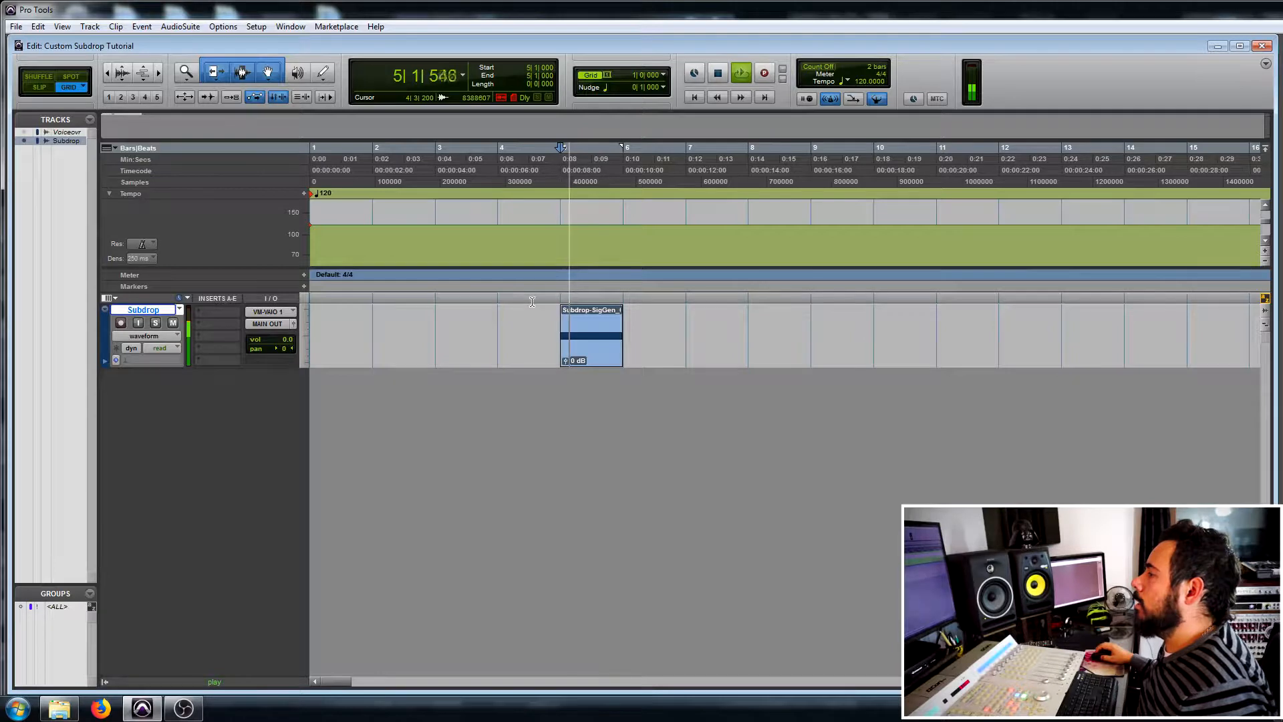
key(space)
key(space)
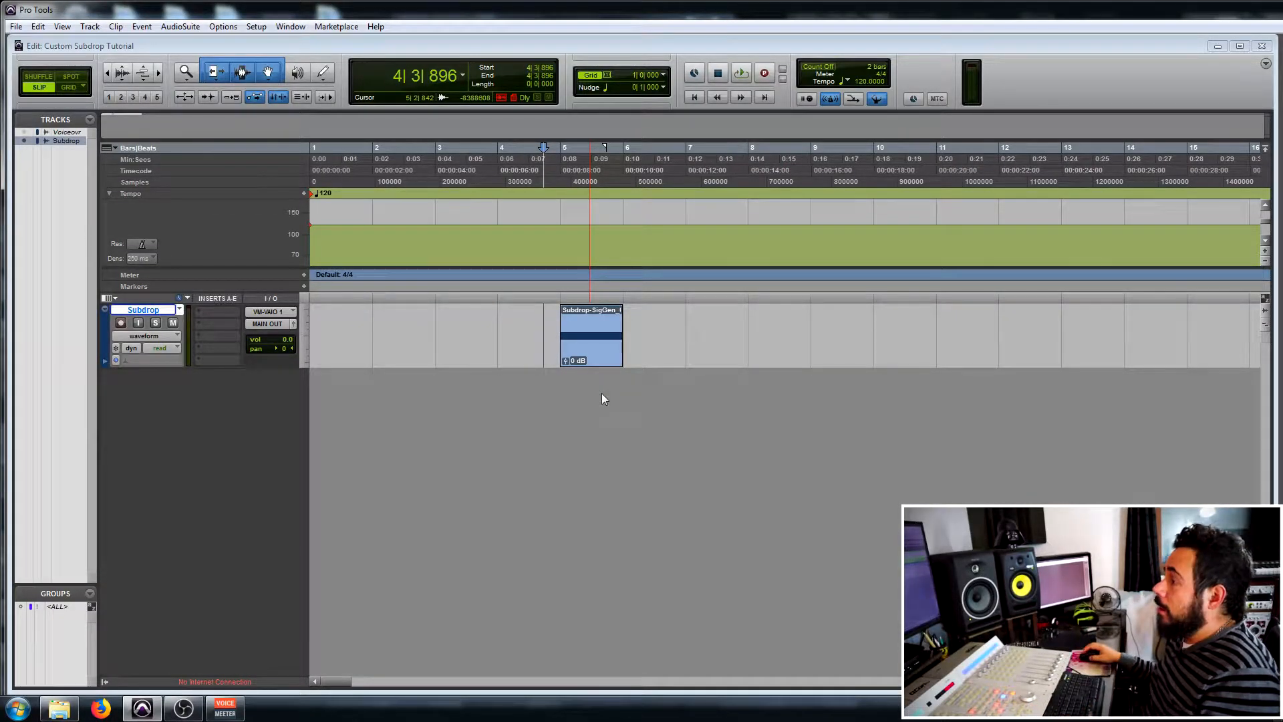
click(556, 296)
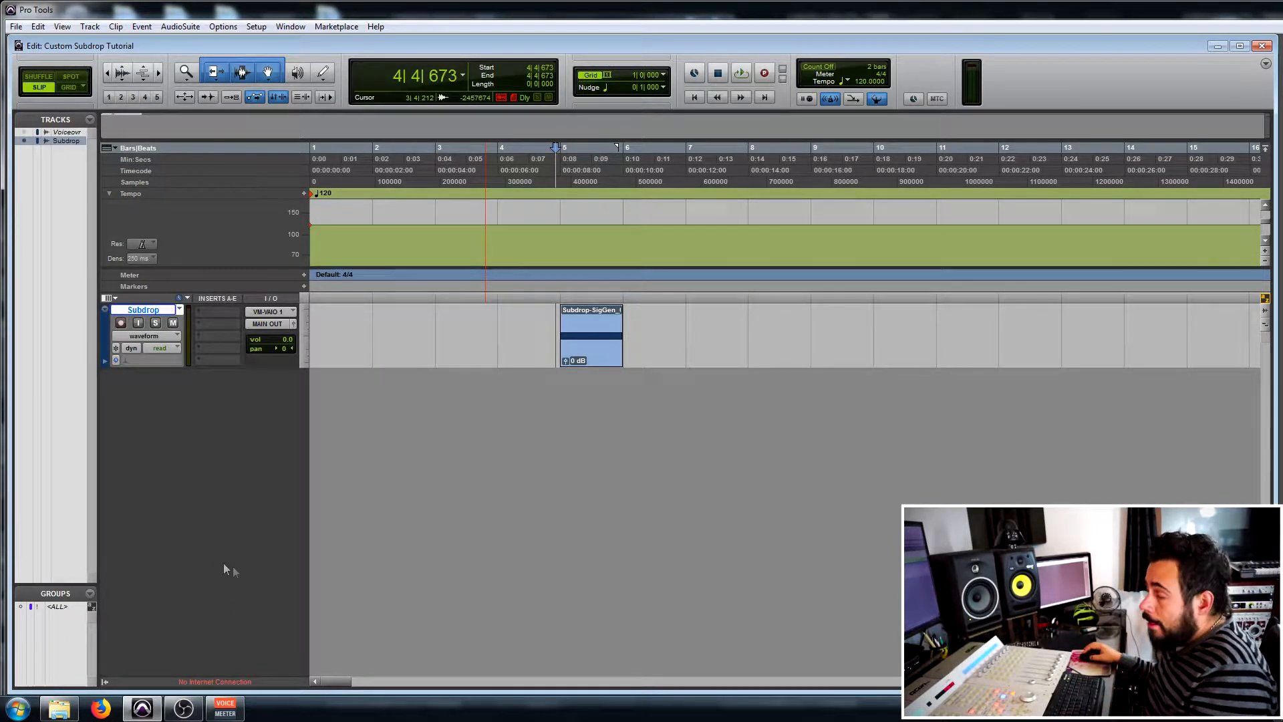
Step: Check the Voicemeeter mixer, return to Pro Tools and play the tone clip from just before bar 5
click(226, 709)
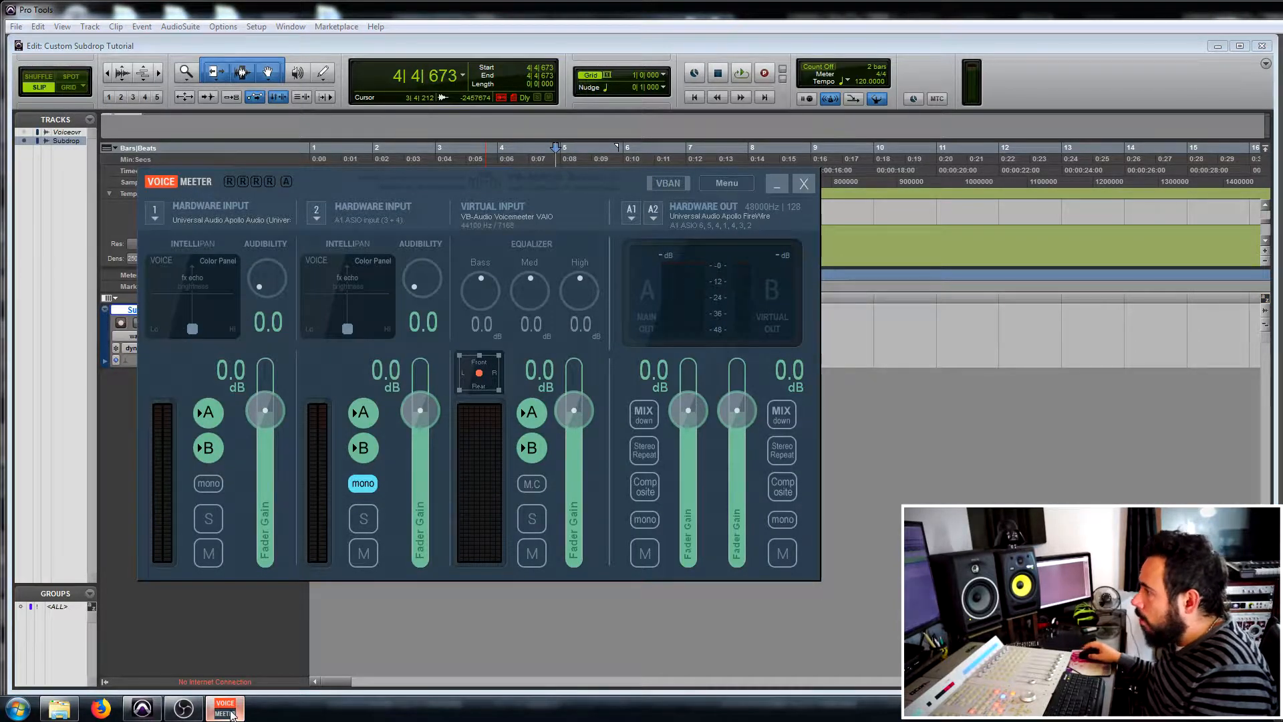
click(913, 408)
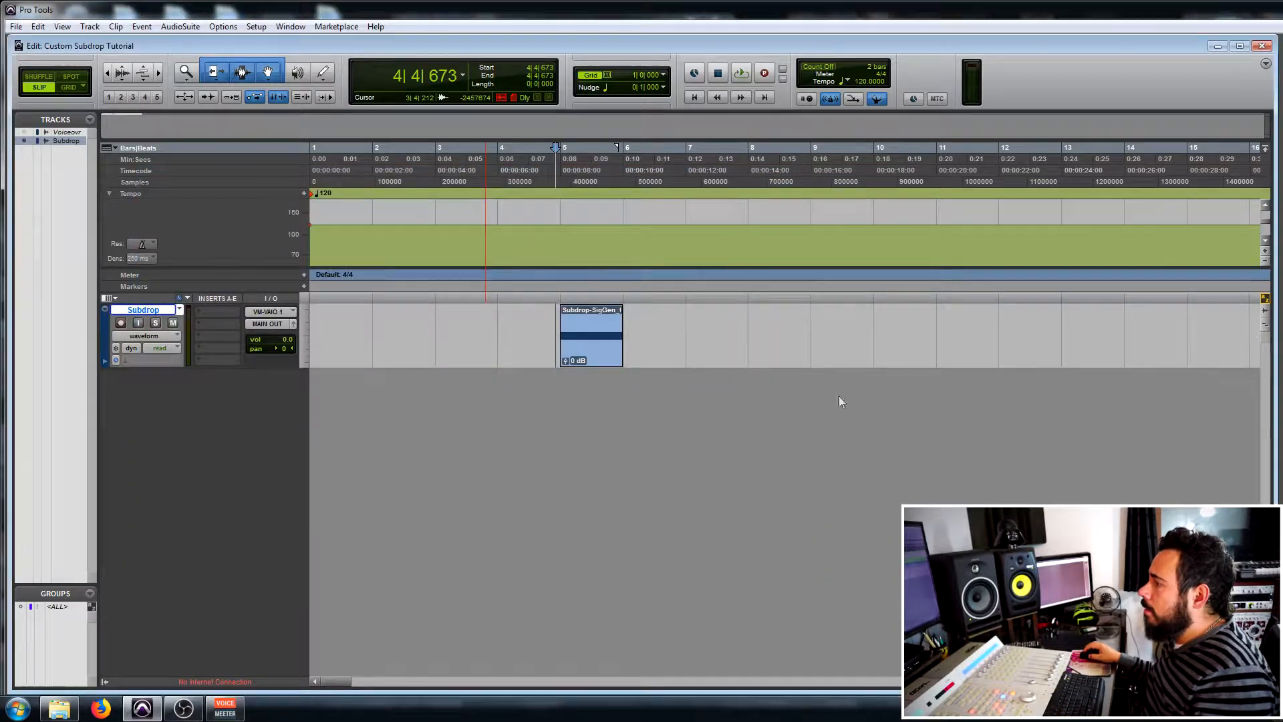
click(593, 354)
click(553, 299)
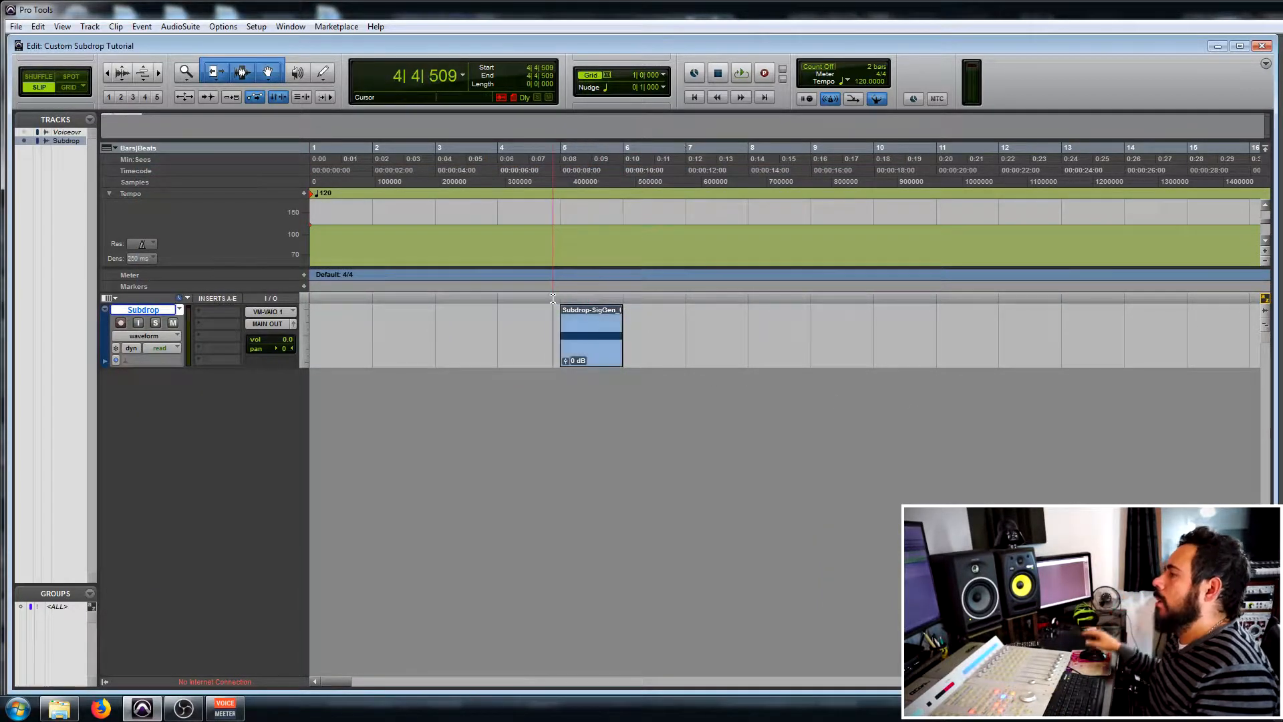
key(space)
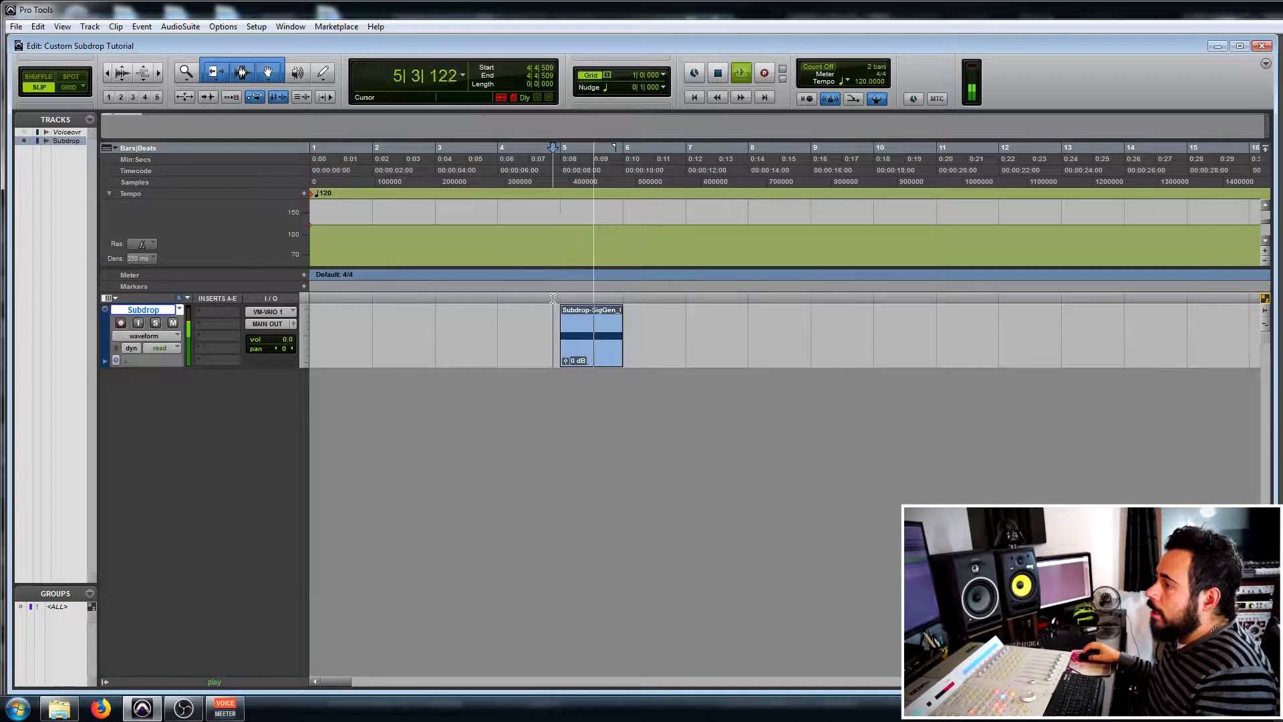
key(space)
Step: Enlarge the Subdrop track's height and render the whole tone clip with Avid Vari-Fi set to Slow Down, Fit To and fades on
key(ctrl+bracketright)
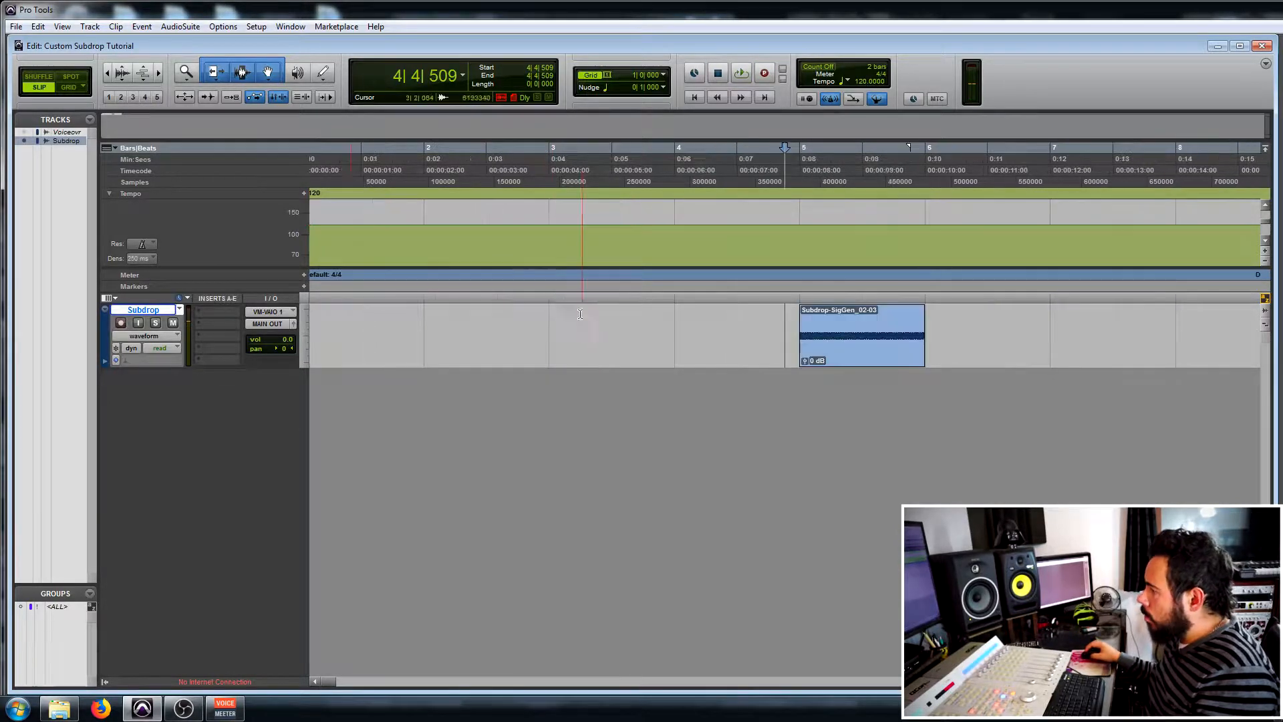
drag(151, 367, 172, 516)
click(853, 466)
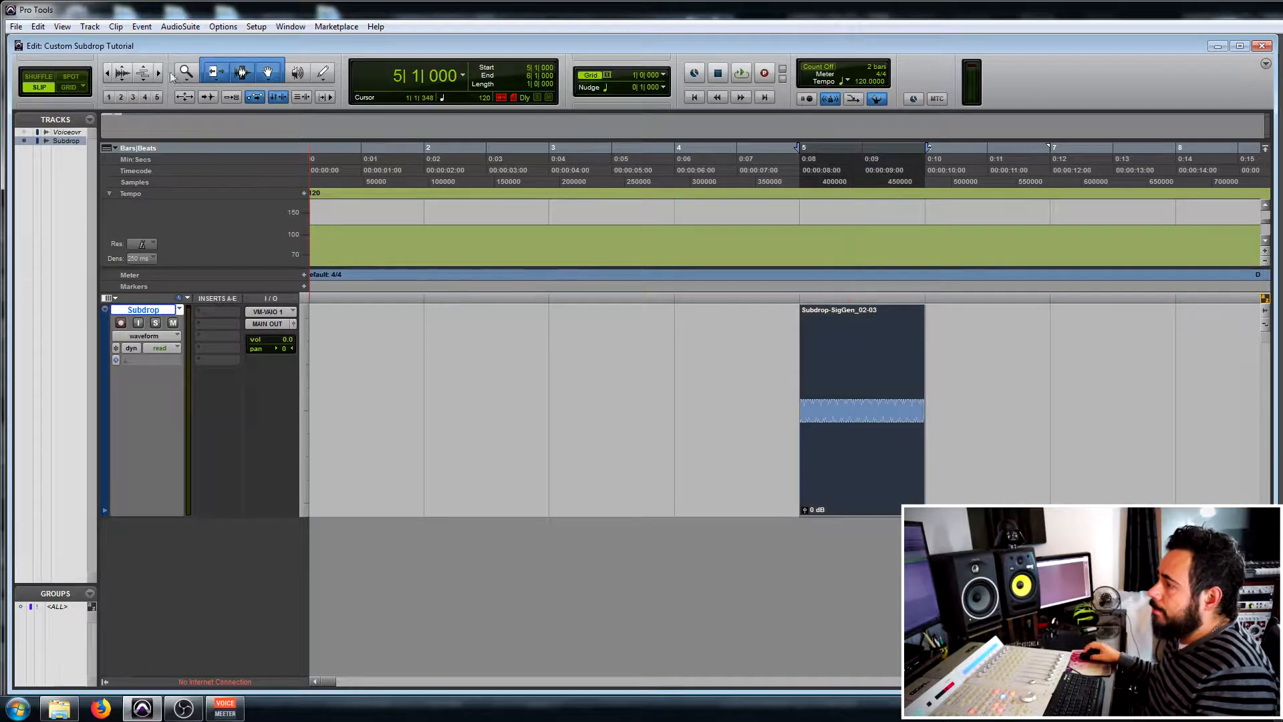
click(186, 27)
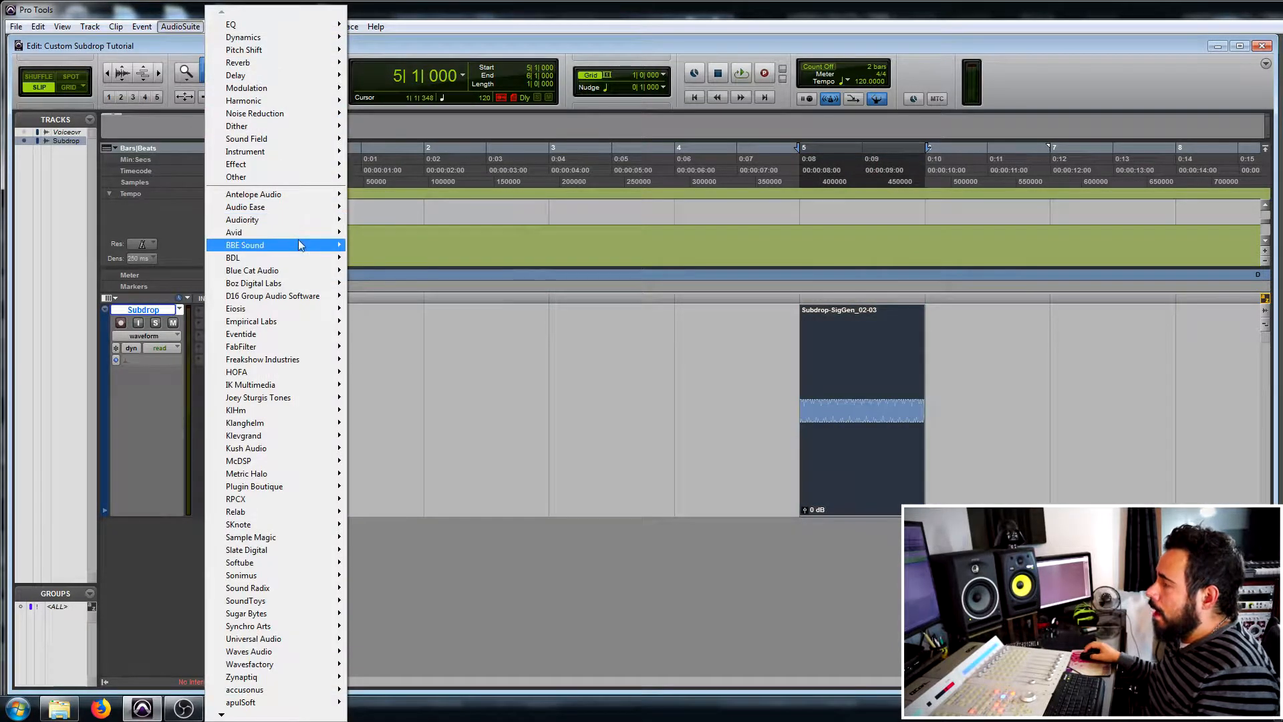
mouse_move(300, 239)
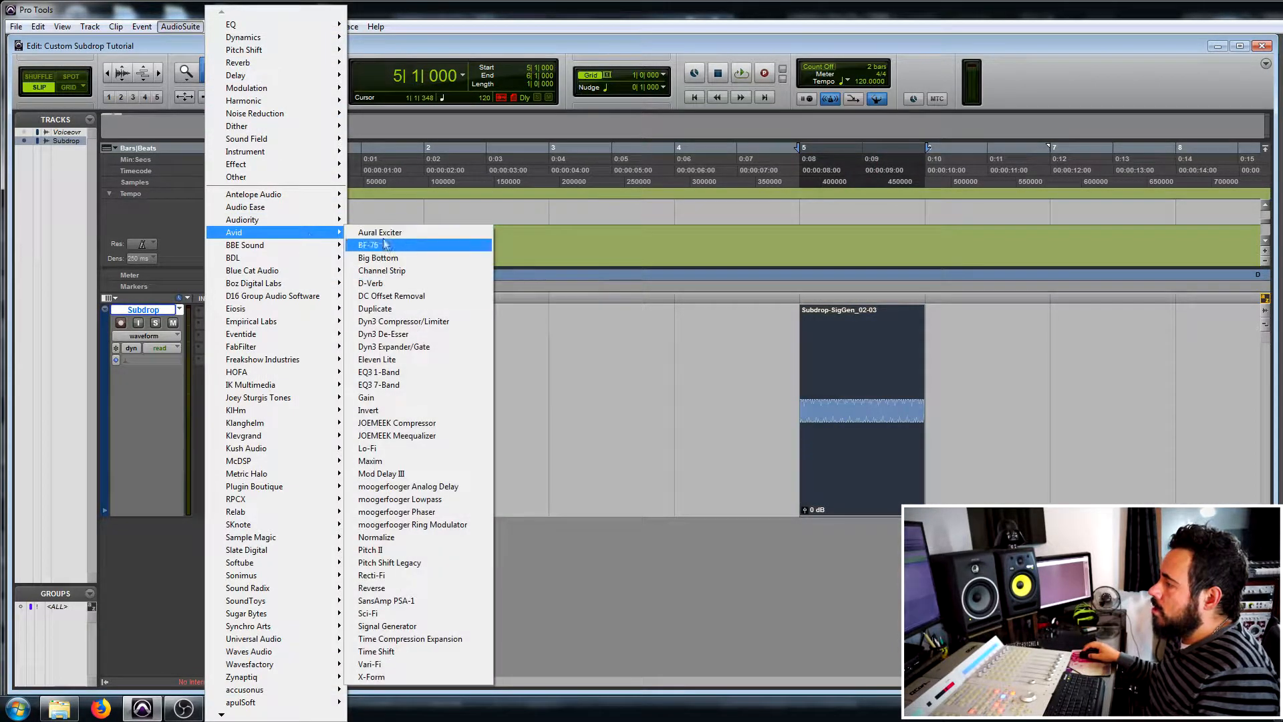
click(393, 666)
drag(711, 432, 390, 294)
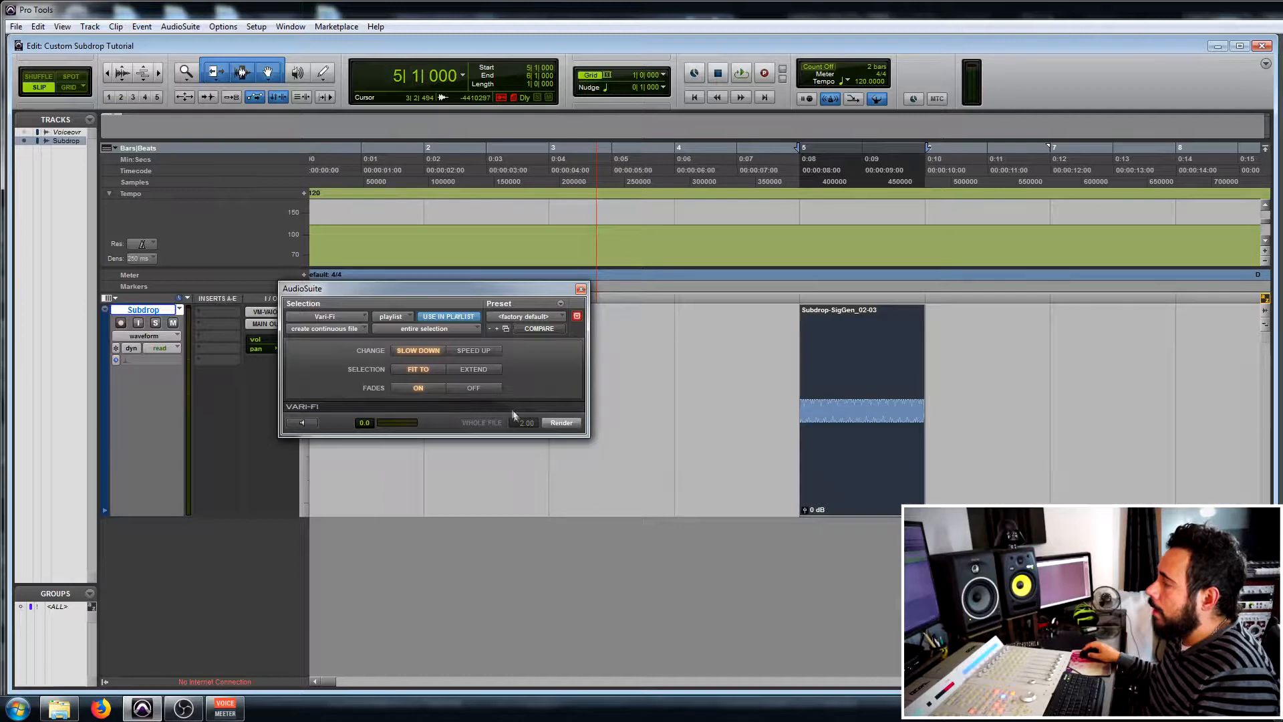
click(560, 423)
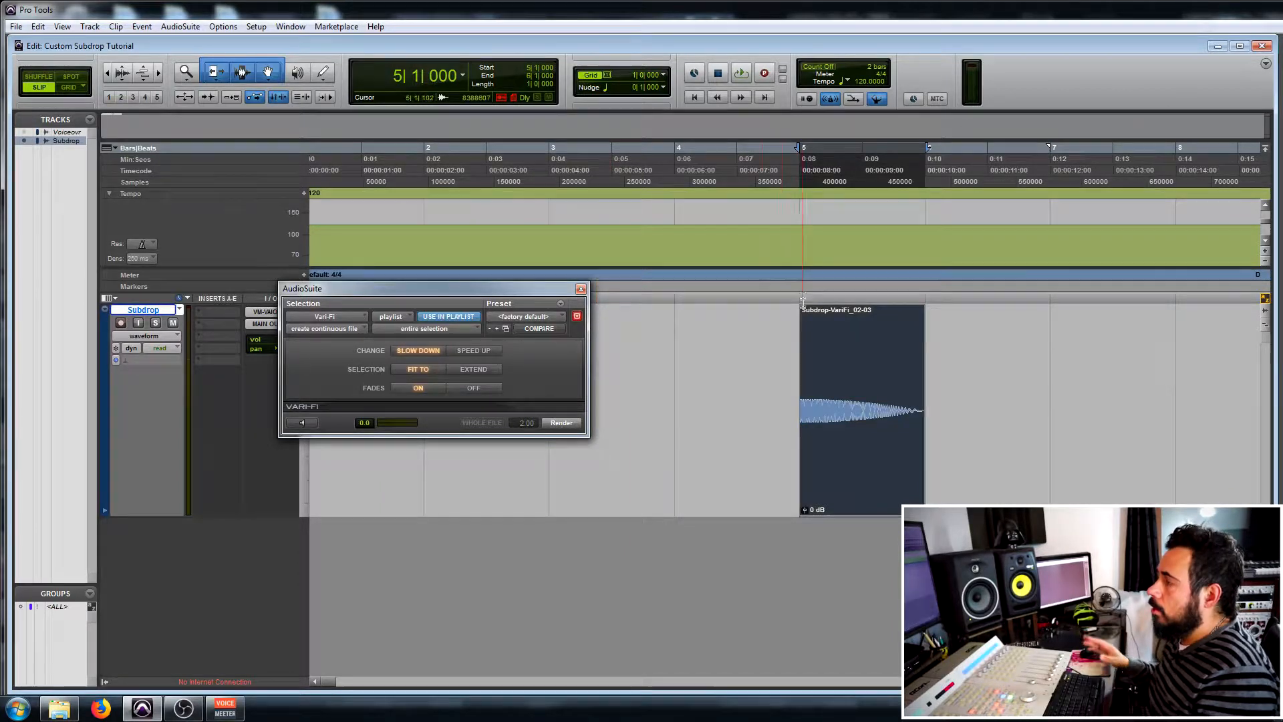
Step: Play the Vari-Fi processed clip twice from just before bar 5
click(778, 296)
key(space)
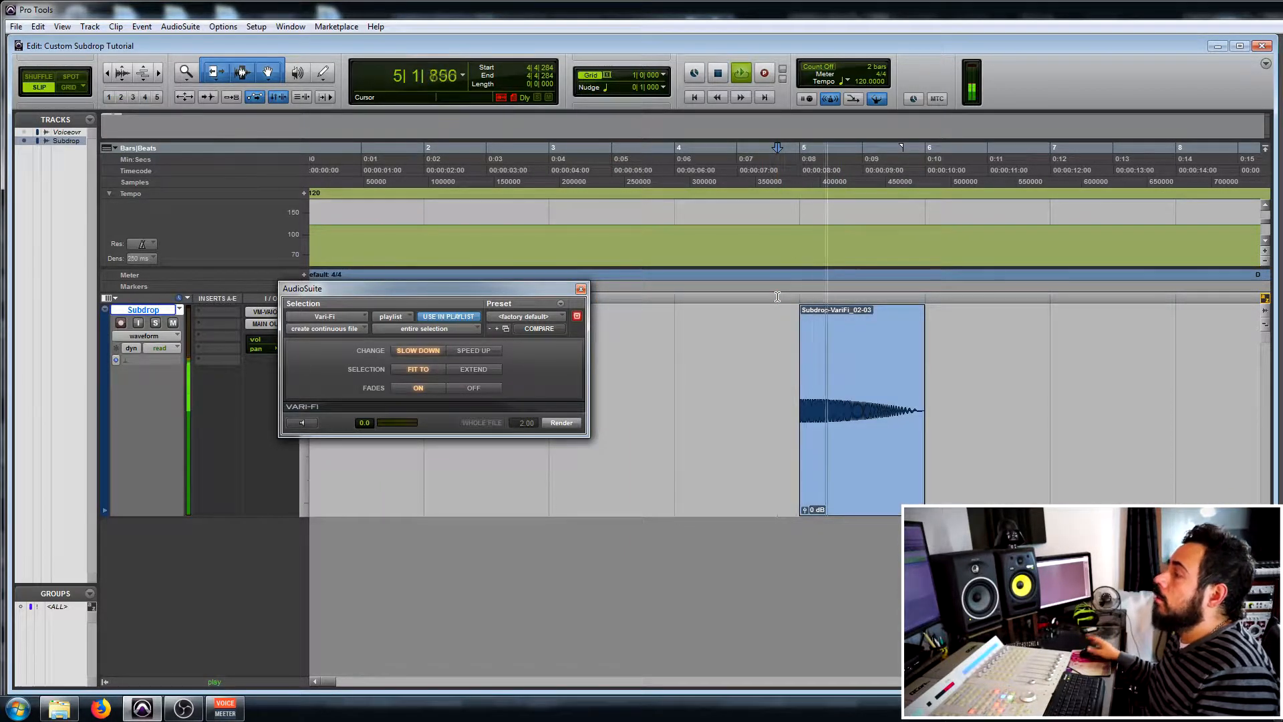
key(space)
key(space)
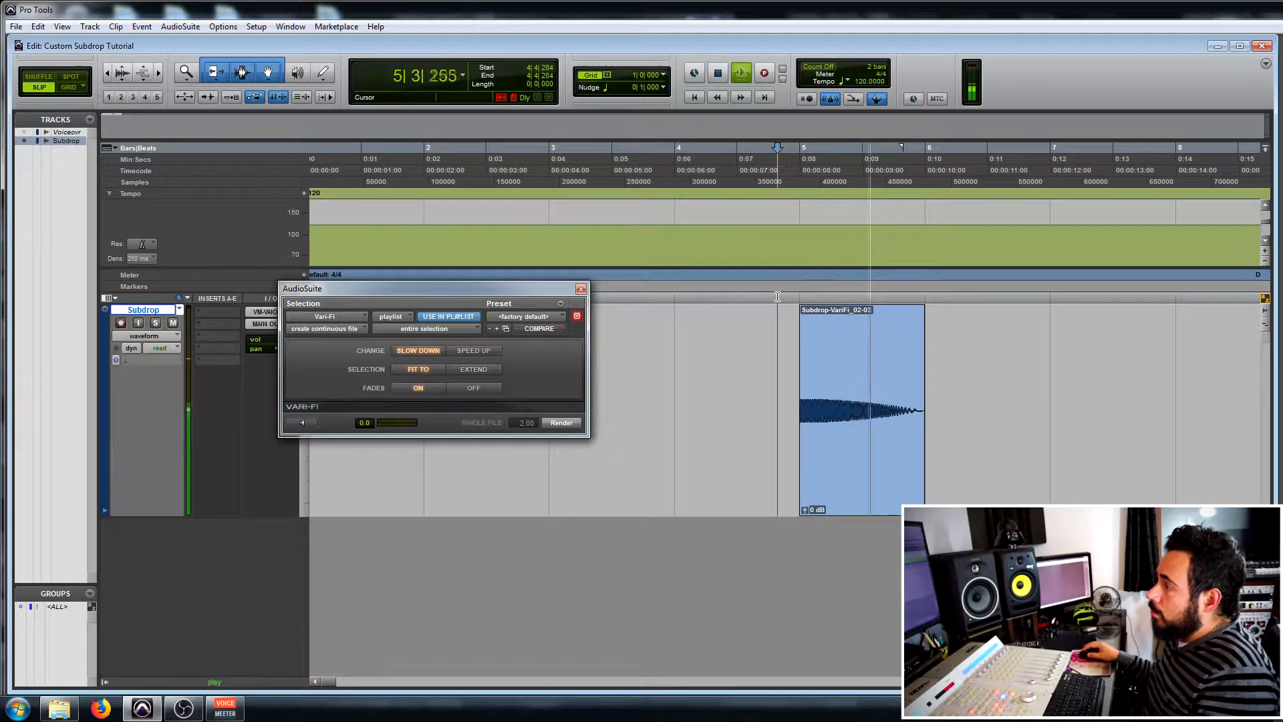
key(space)
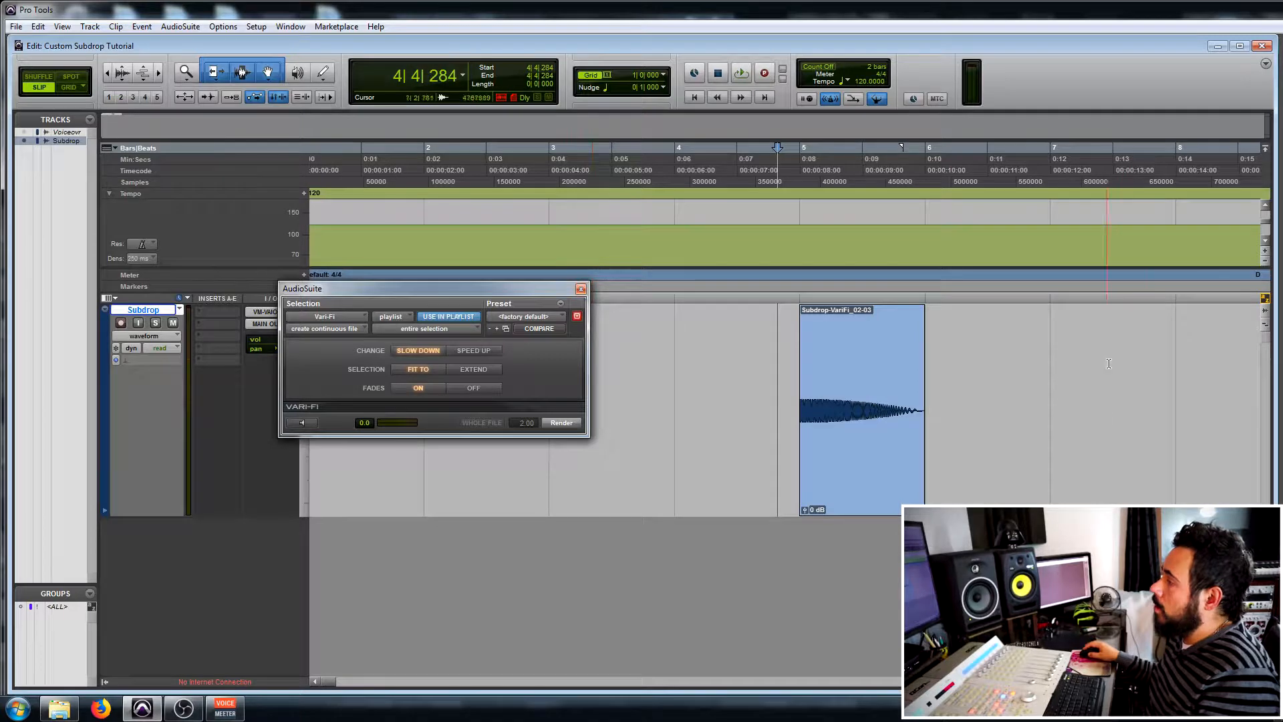
Step: Examine the waveform of the slowed-down clip up close, from its start at bar 5 to its end
click(799, 301)
key(t)
key(t)
key(r)
click(743, 301)
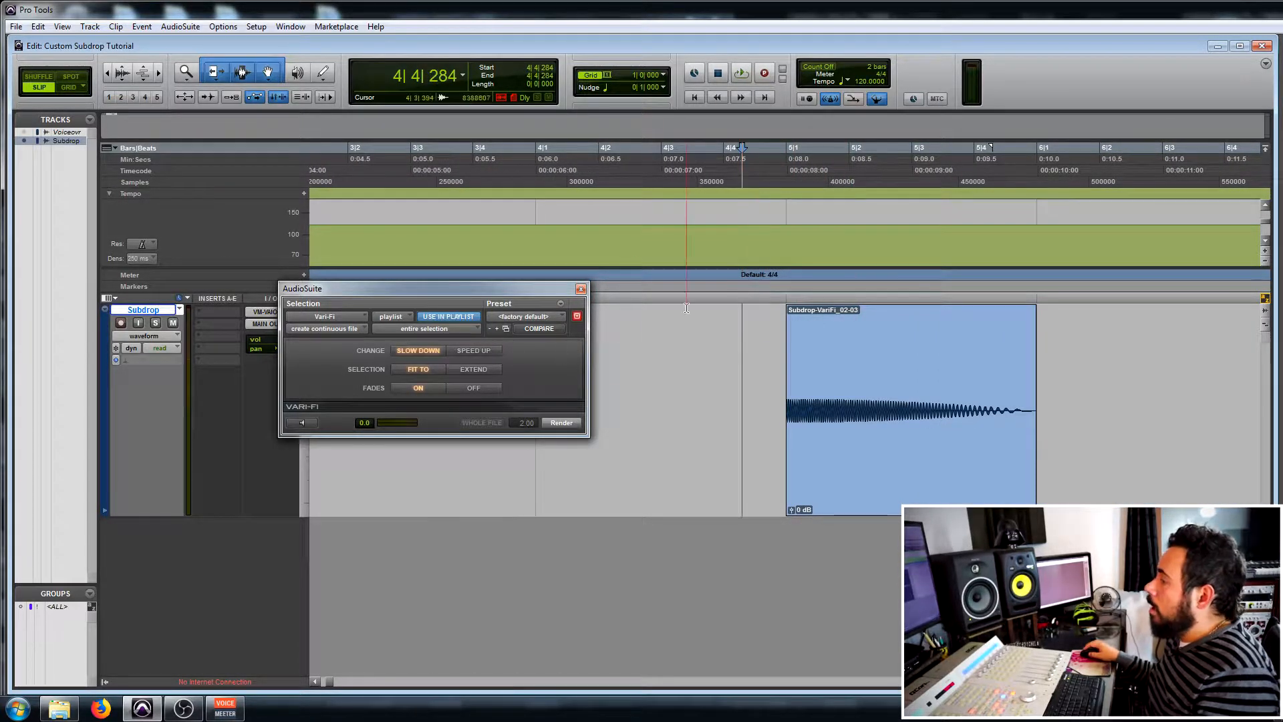
drag(692, 401, 1068, 401)
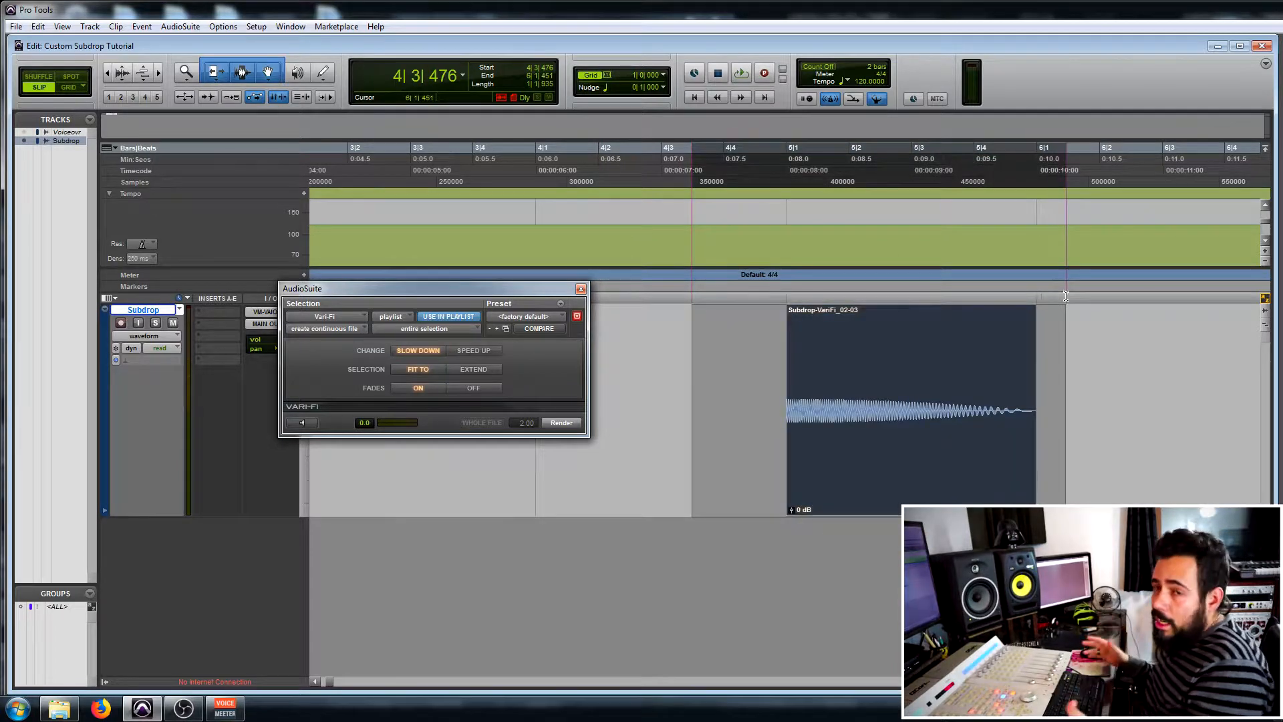
click(666, 390)
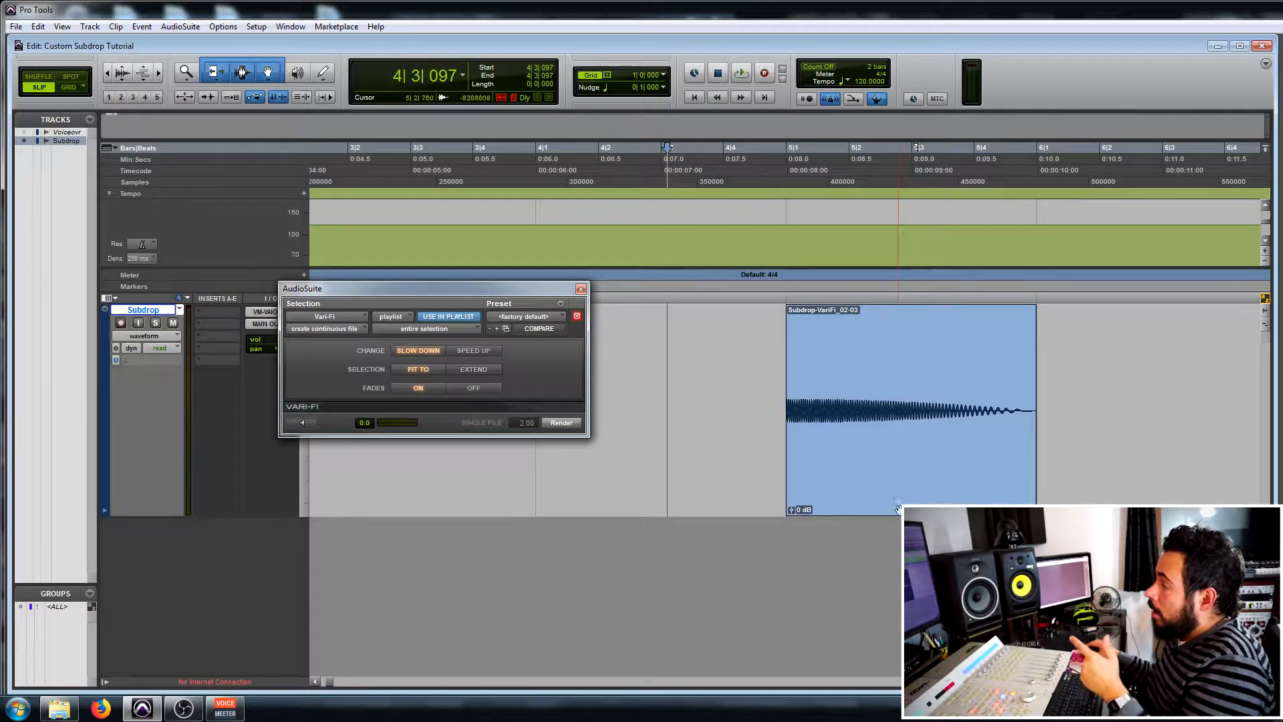
click(901, 472)
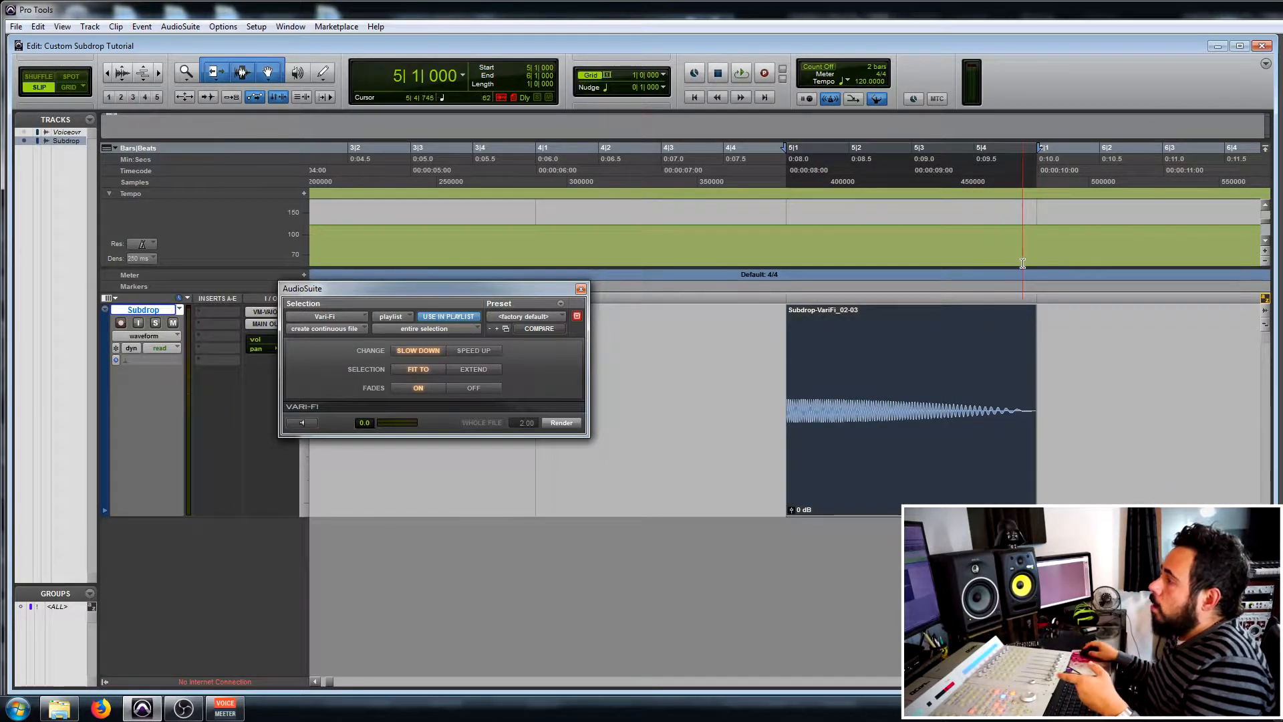
Step: Set the grid value to 1/4 note, switch to Grid mode and select beat 3 of bar 4 on the Subdrop track
click(663, 75)
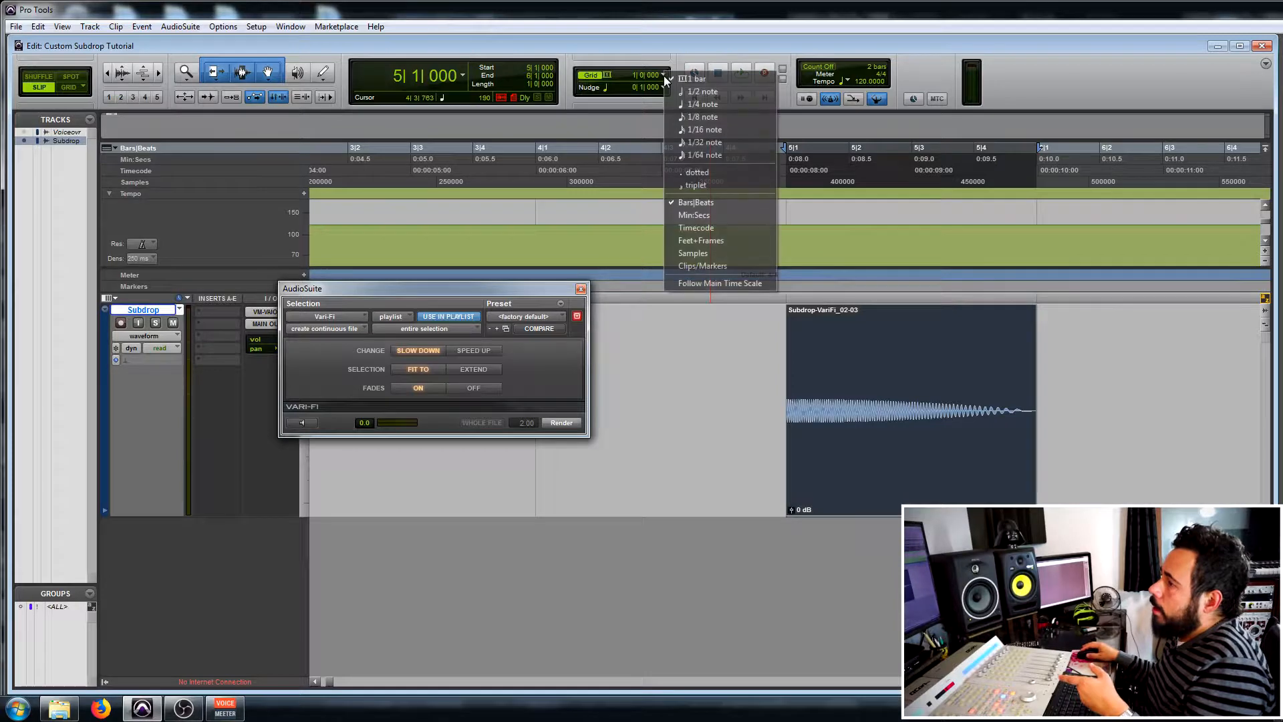
click(698, 103)
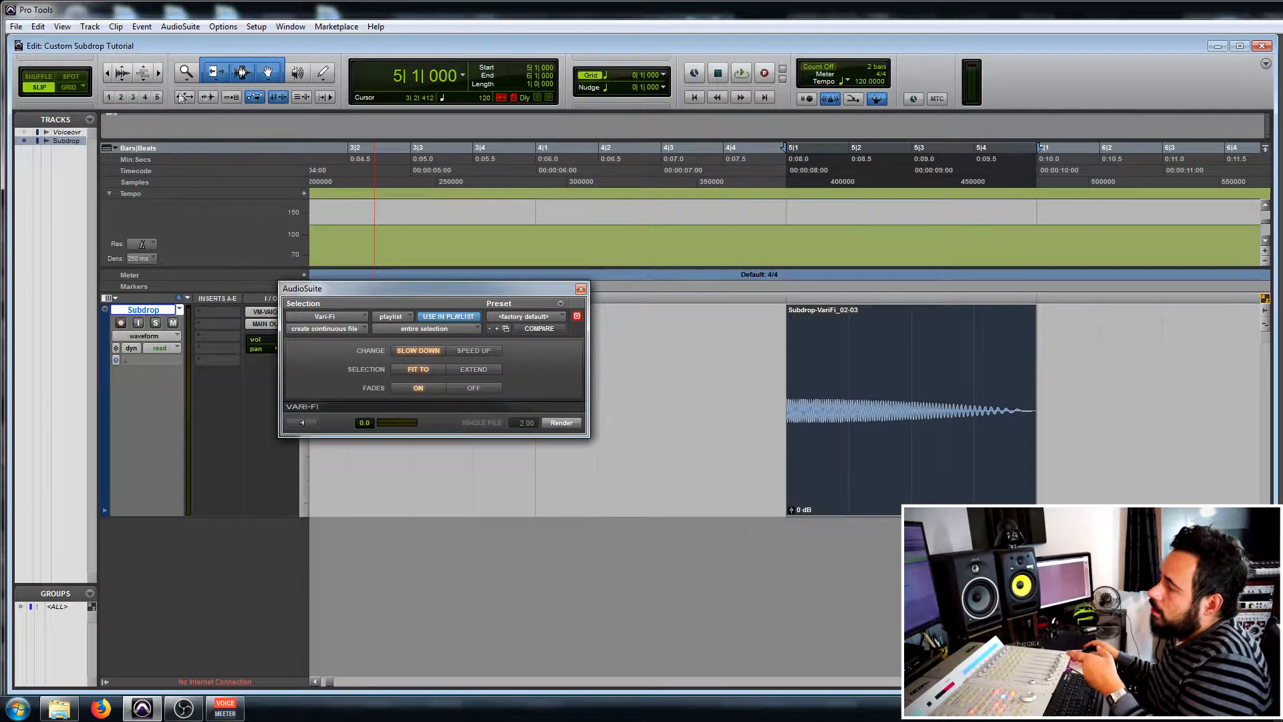
click(71, 88)
drag(661, 339, 719, 467)
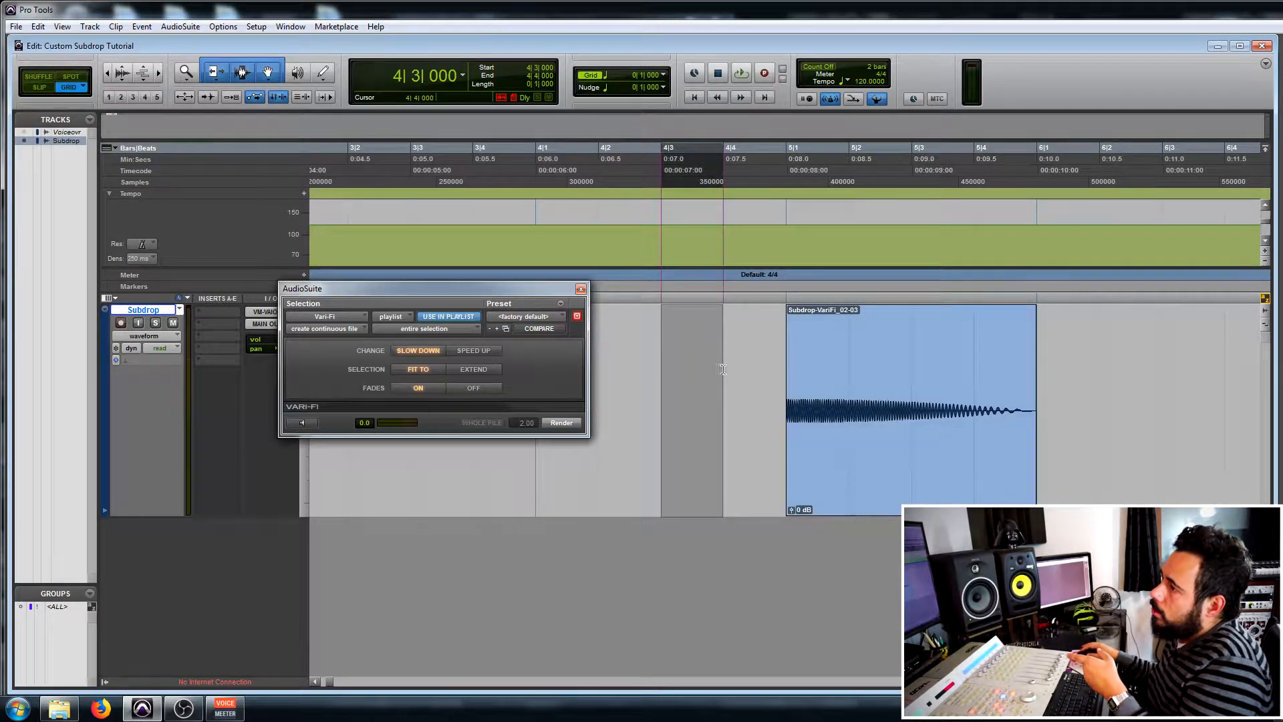
Step: Generate a 61 Hz sine tone at -18 dB peak in the selected beat with the Avid Signal Generator
click(580, 289)
click(181, 27)
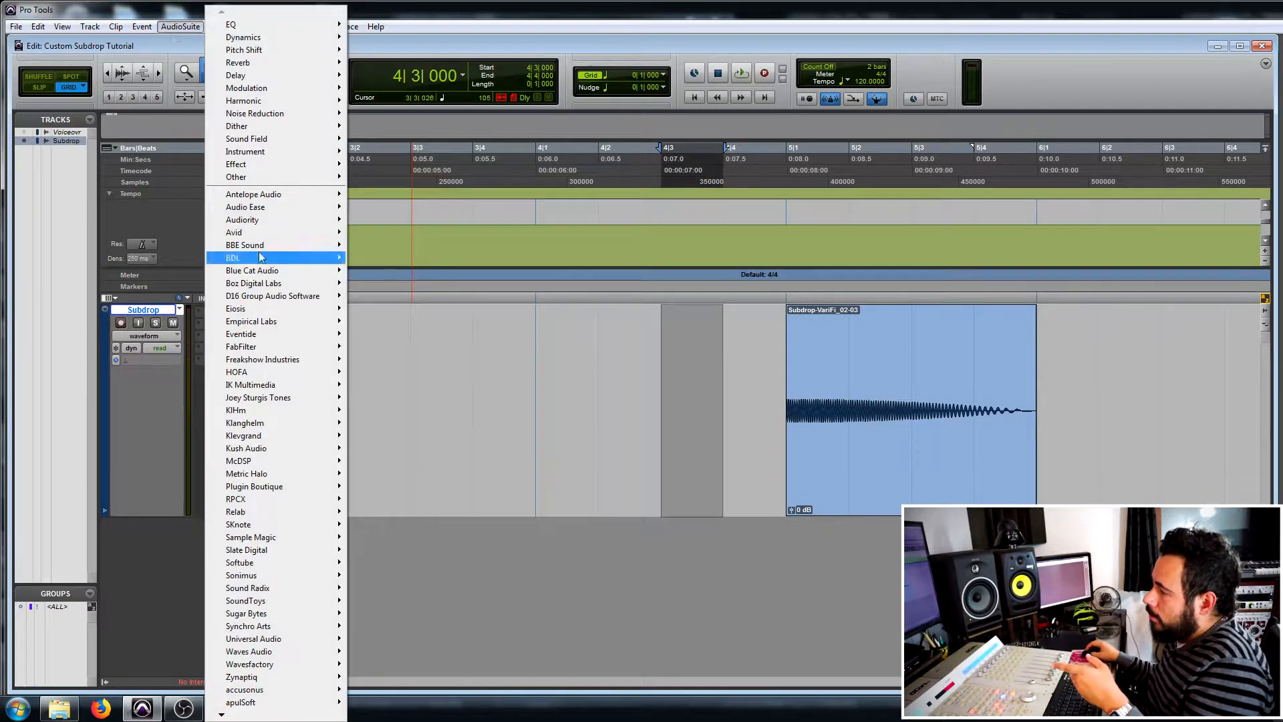
mouse_move(295, 232)
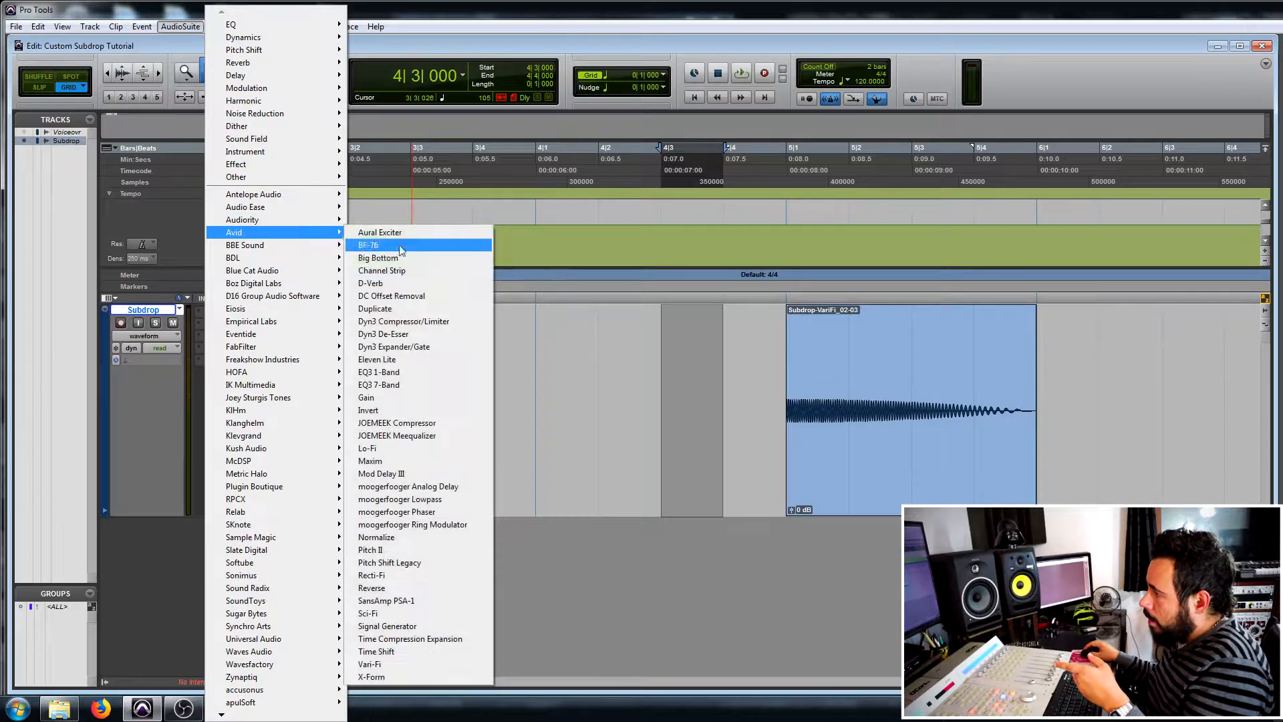
click(388, 627)
text(-)
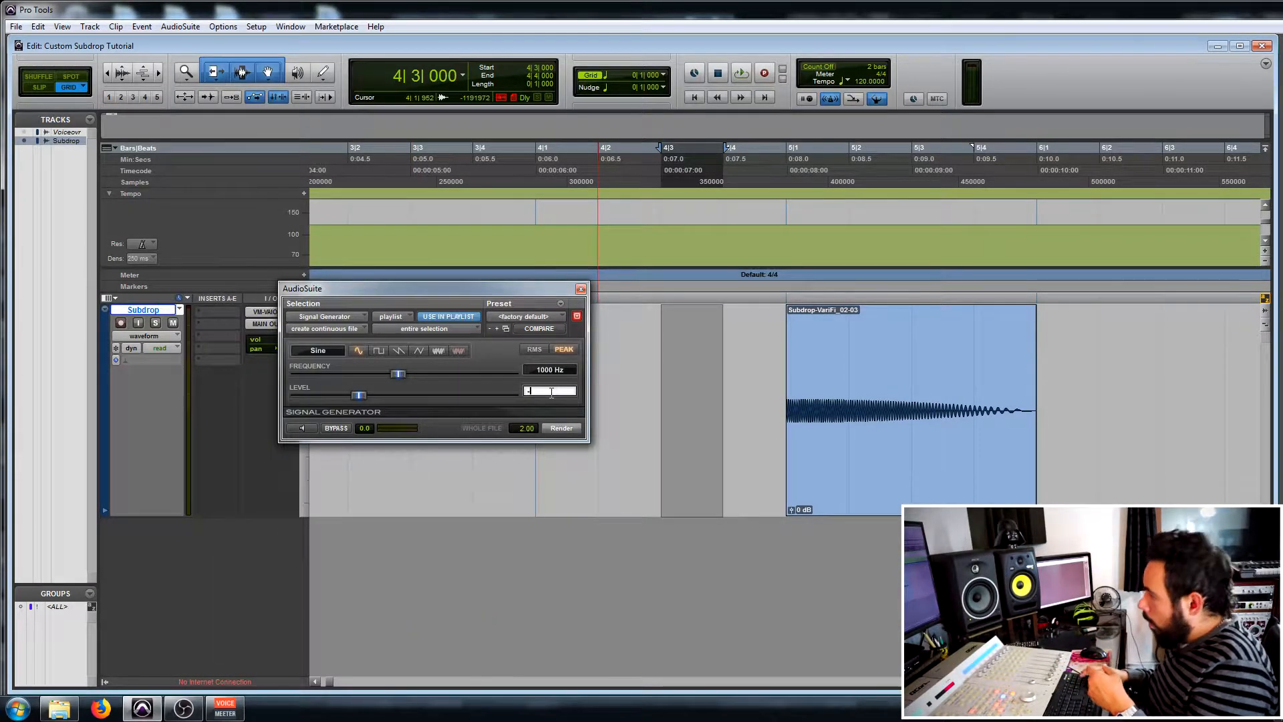
text(18)
key(Return)
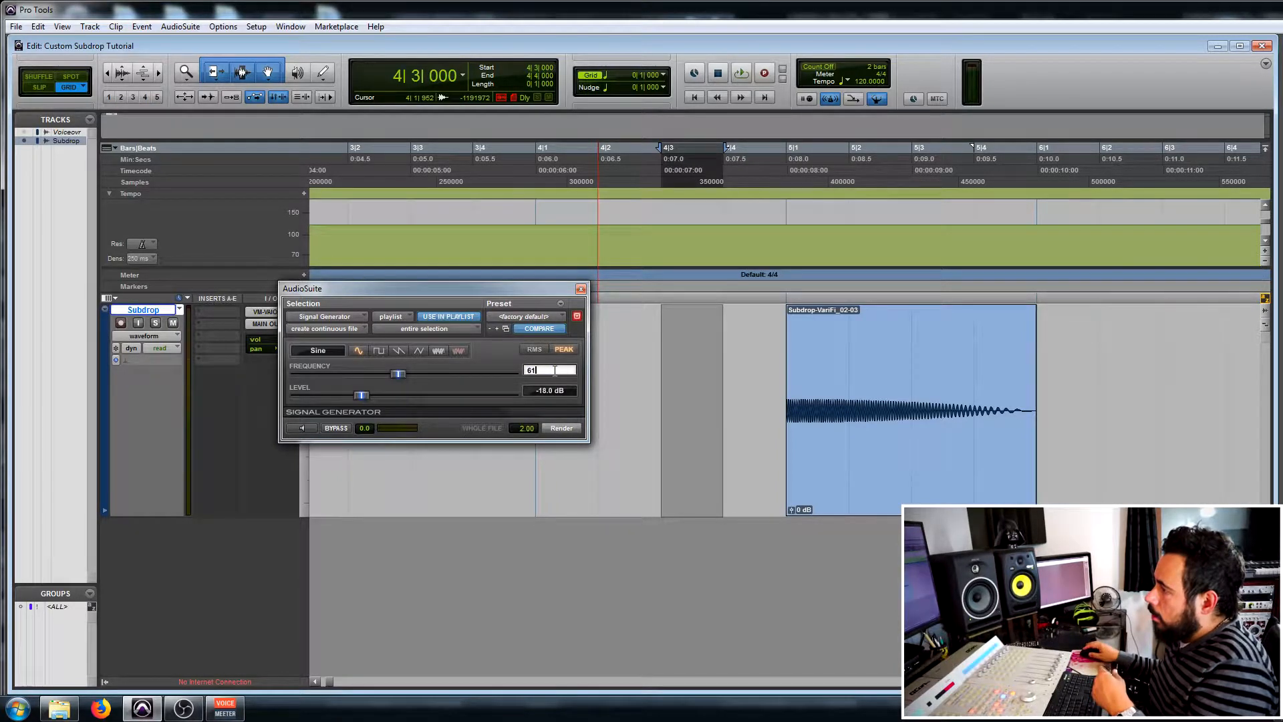
click(562, 428)
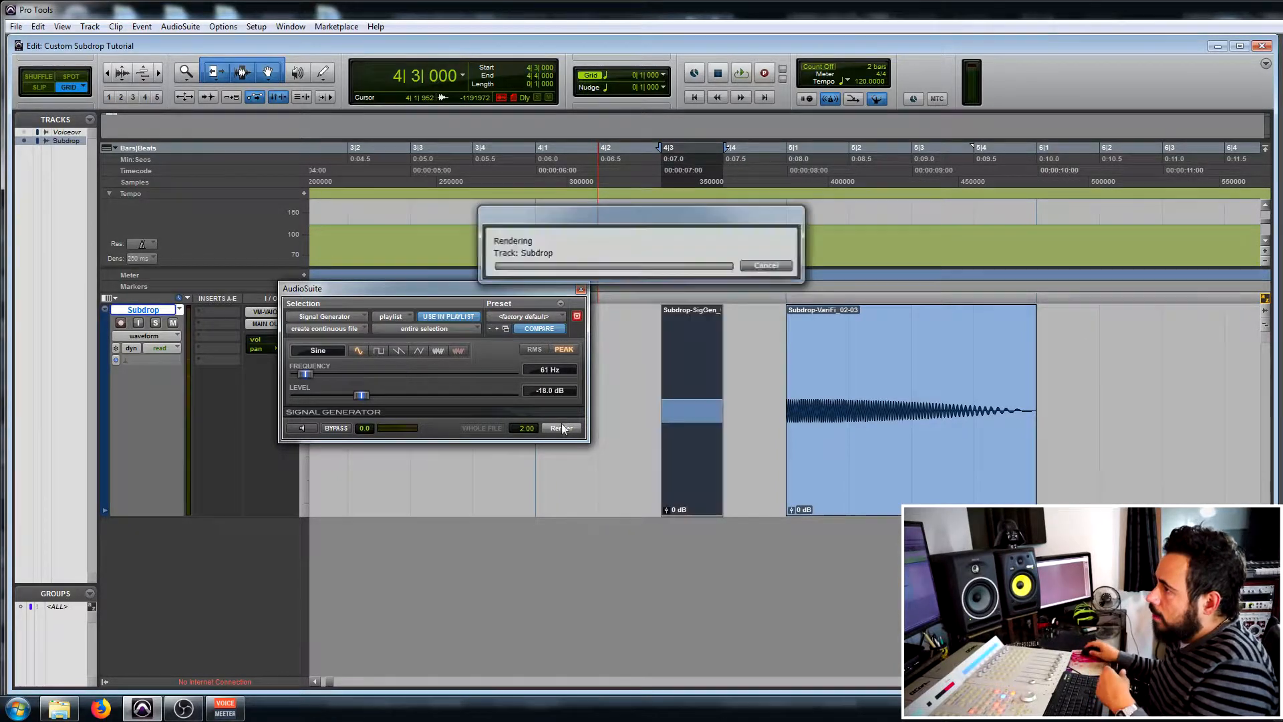
click(581, 289)
Step: Render the new one-beat tone clip with Avid Vari-Fi set to Slow Down, Fit To and fades on
click(180, 26)
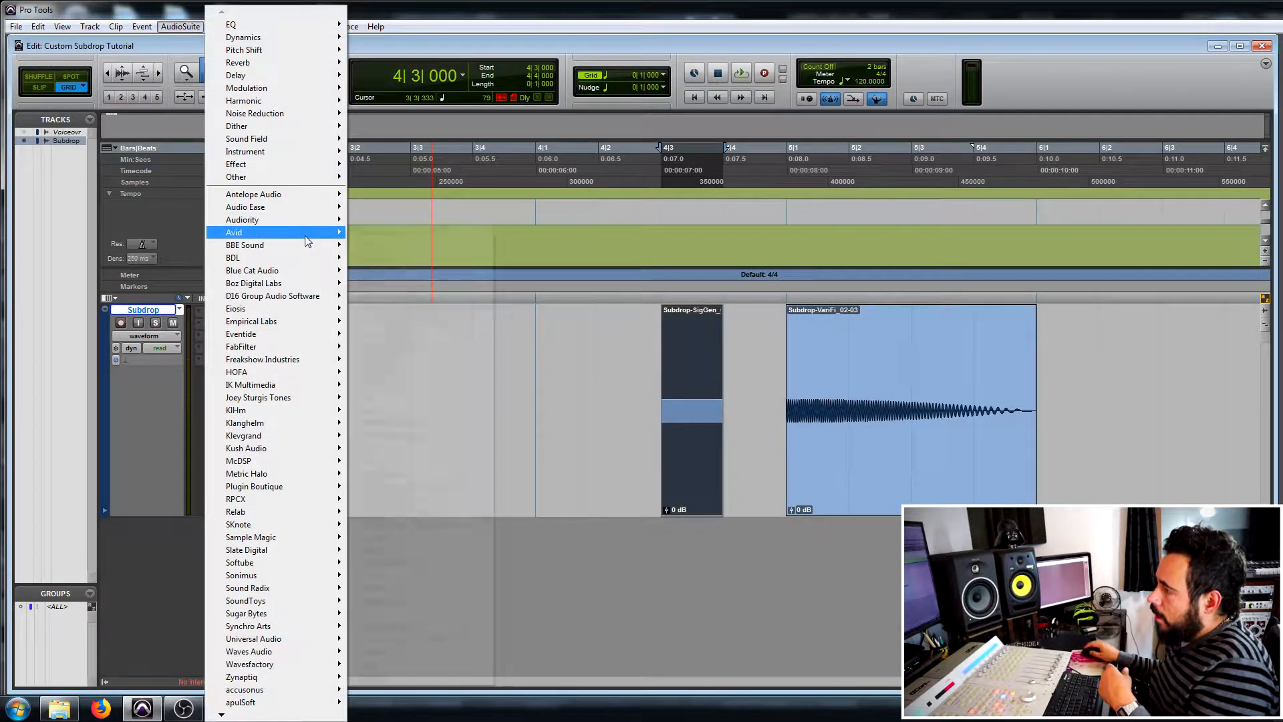
mouse_move(307, 240)
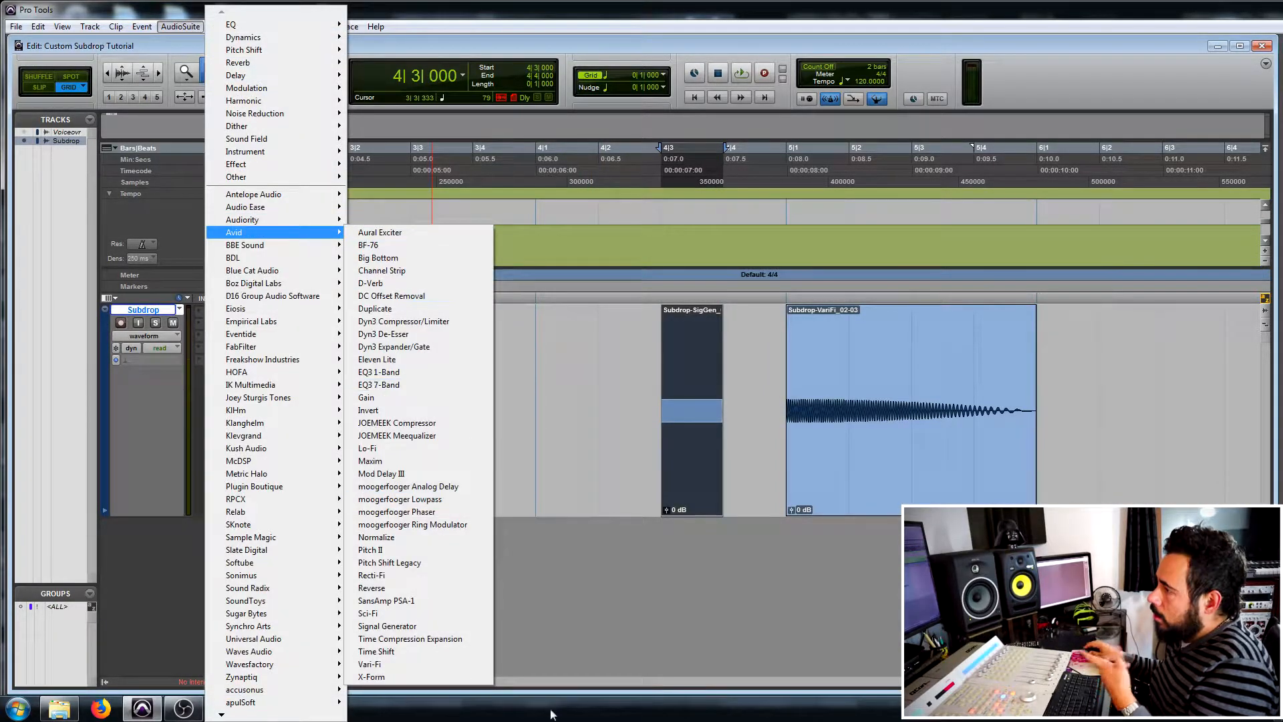
click(401, 665)
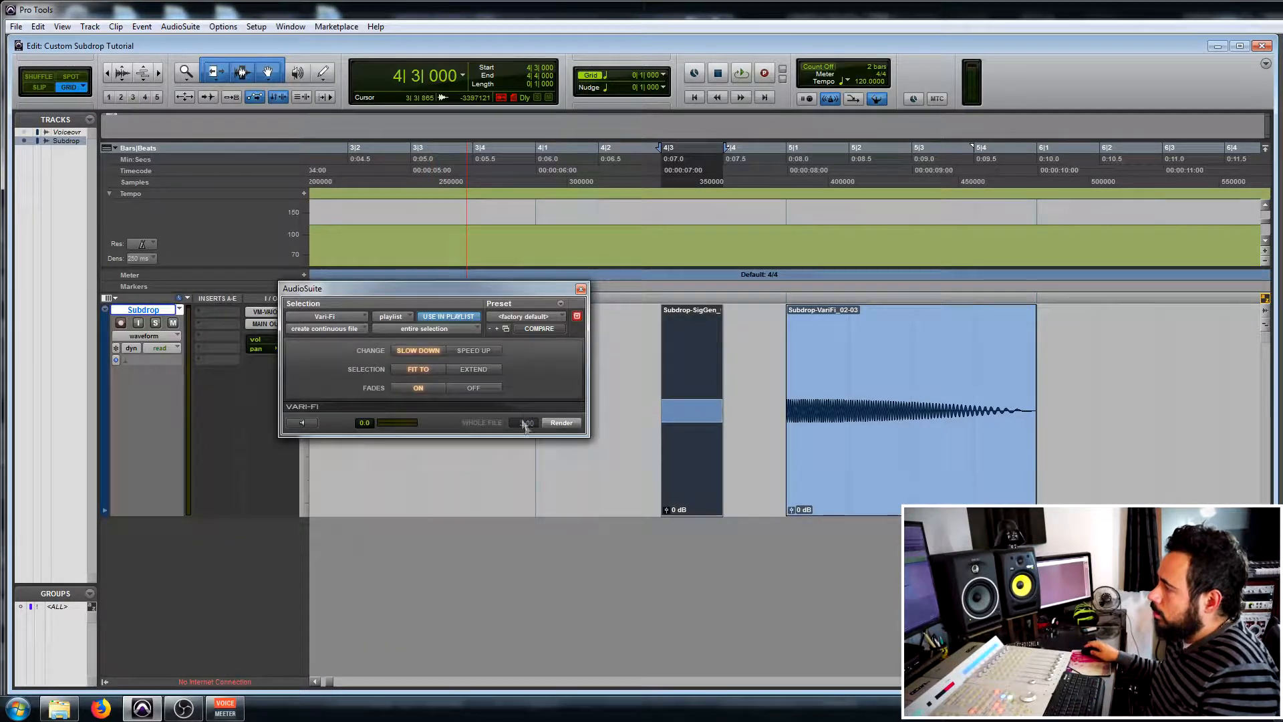
click(551, 425)
click(580, 288)
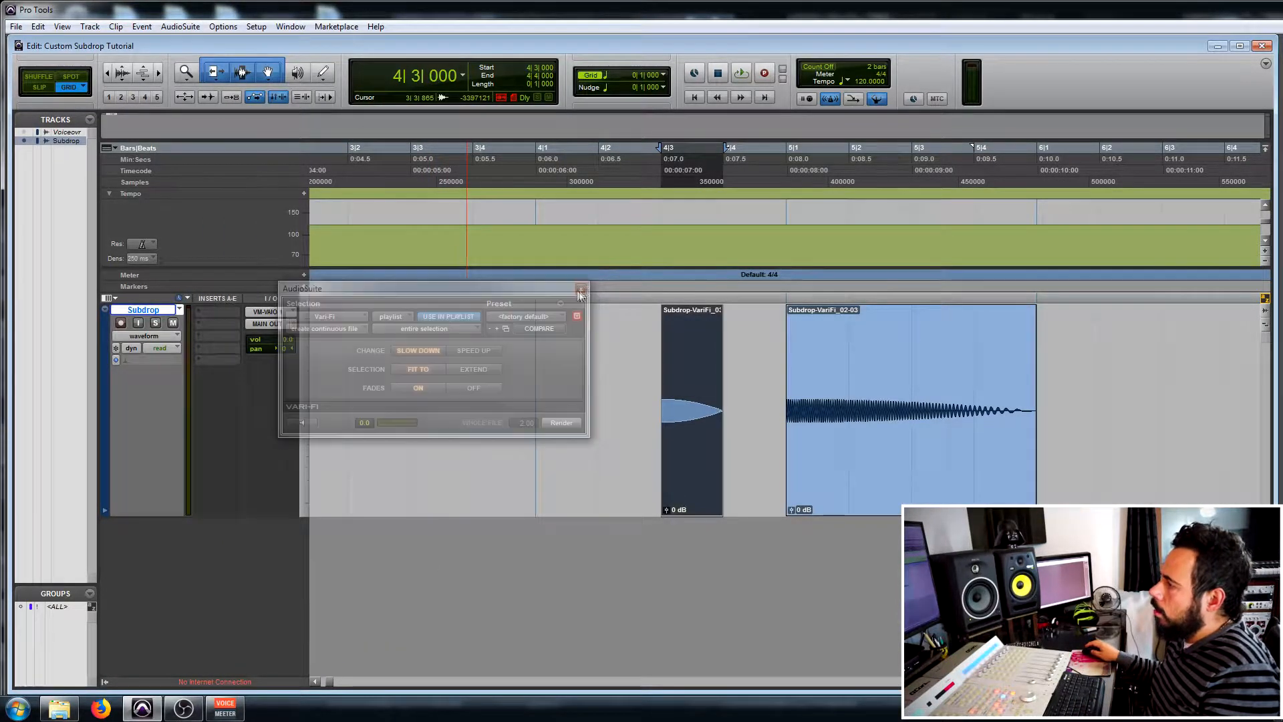
Step: Play the short Vari-Fi clip at beat 3 of bar 4
click(633, 301)
key(space)
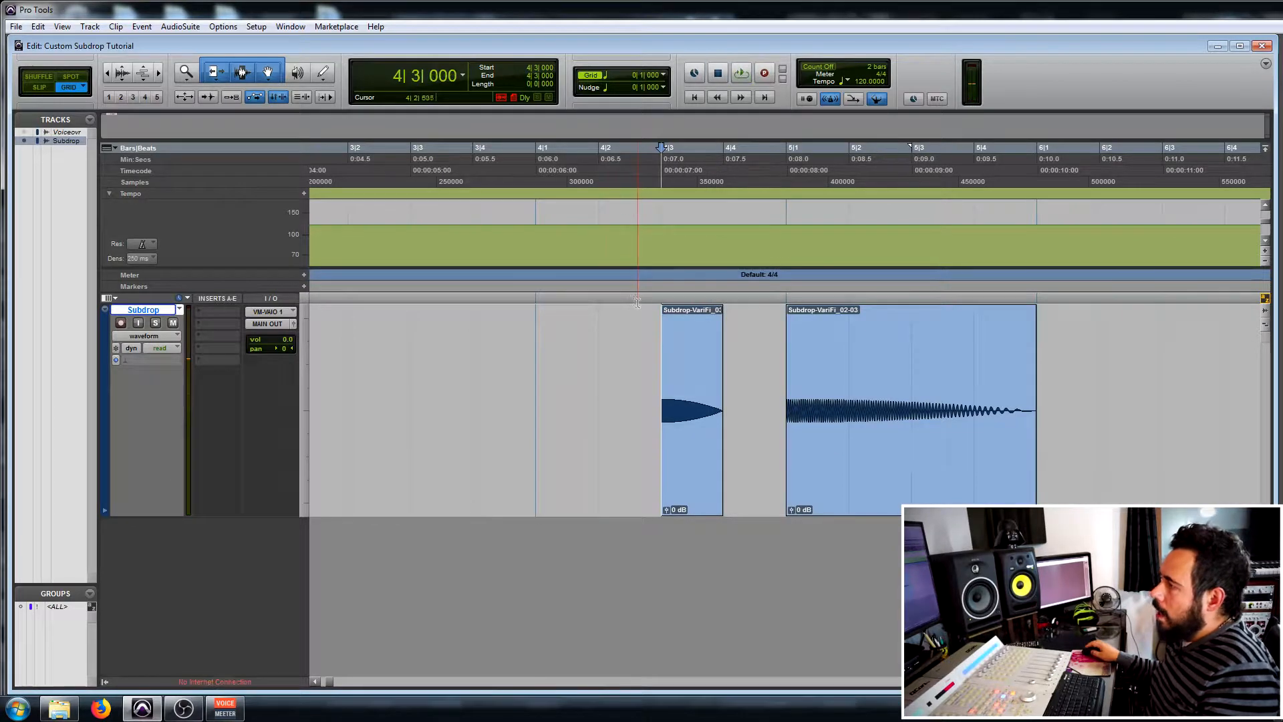
double_click(691, 372)
key(space)
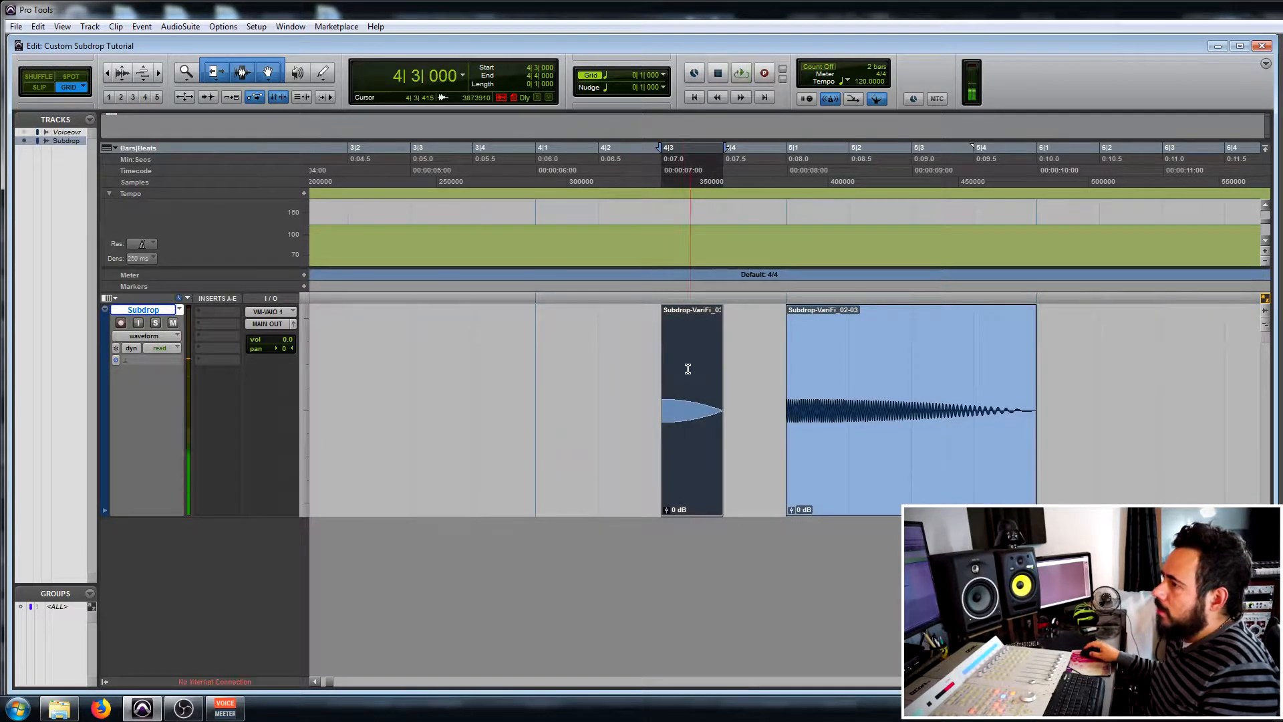
click(633, 293)
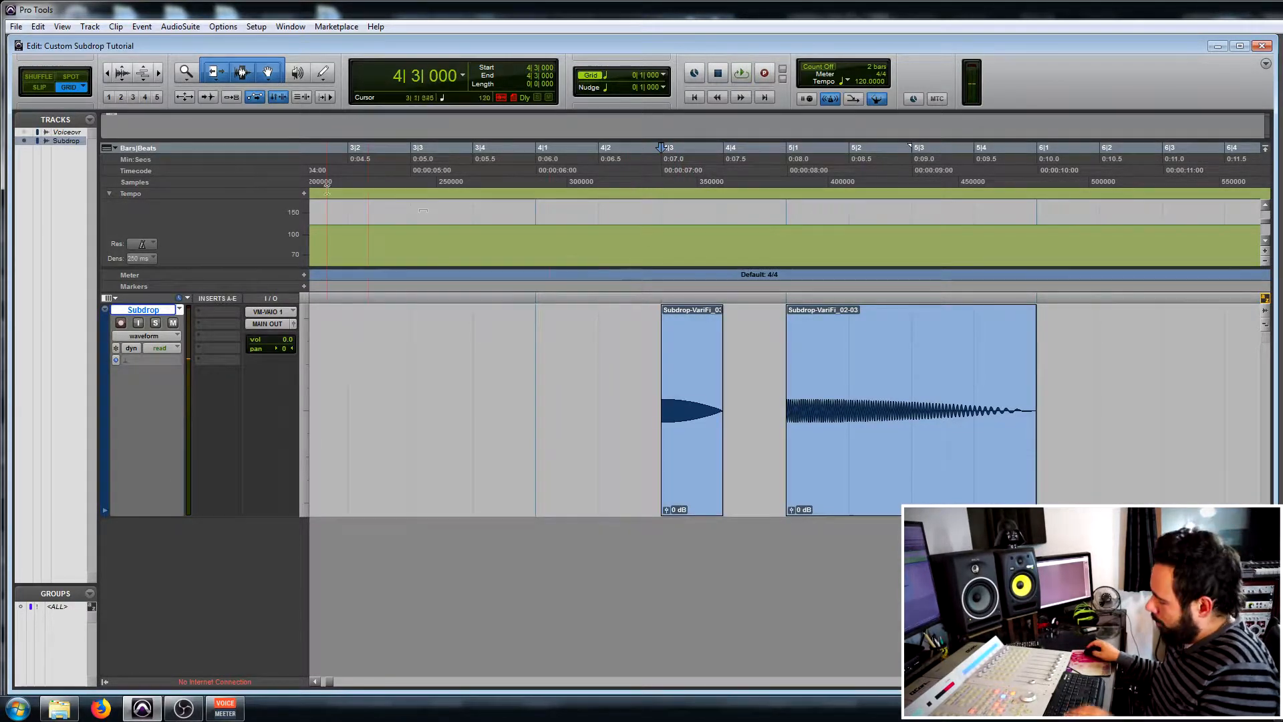
Step: Switch to Slip mode, select the longer Vari-Fi clip at bar 5 and play it
click(693, 485)
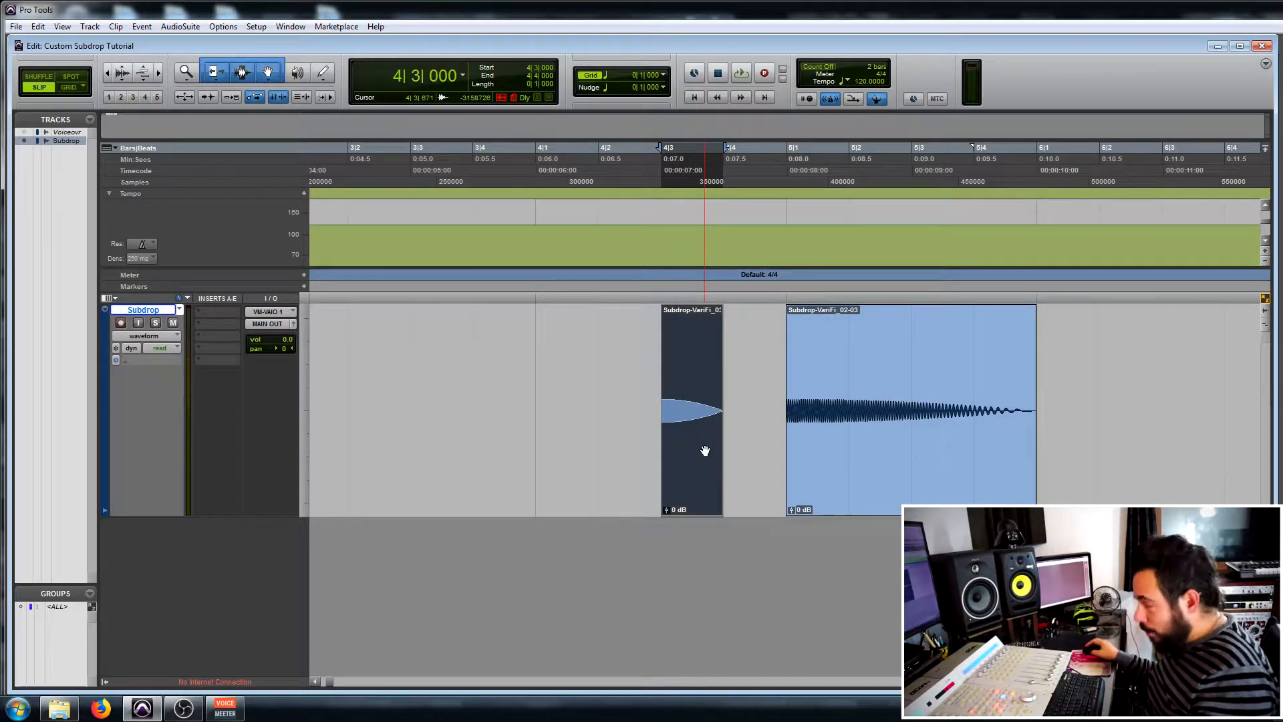
click(848, 472)
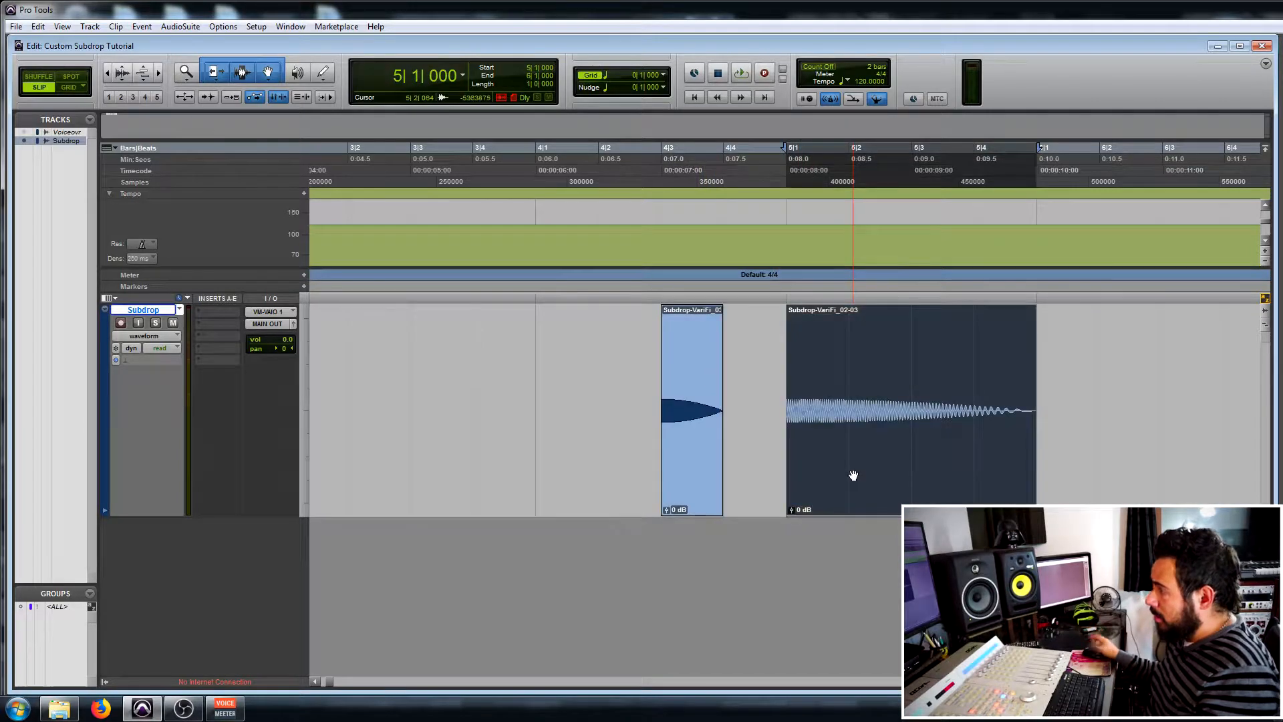
key(space)
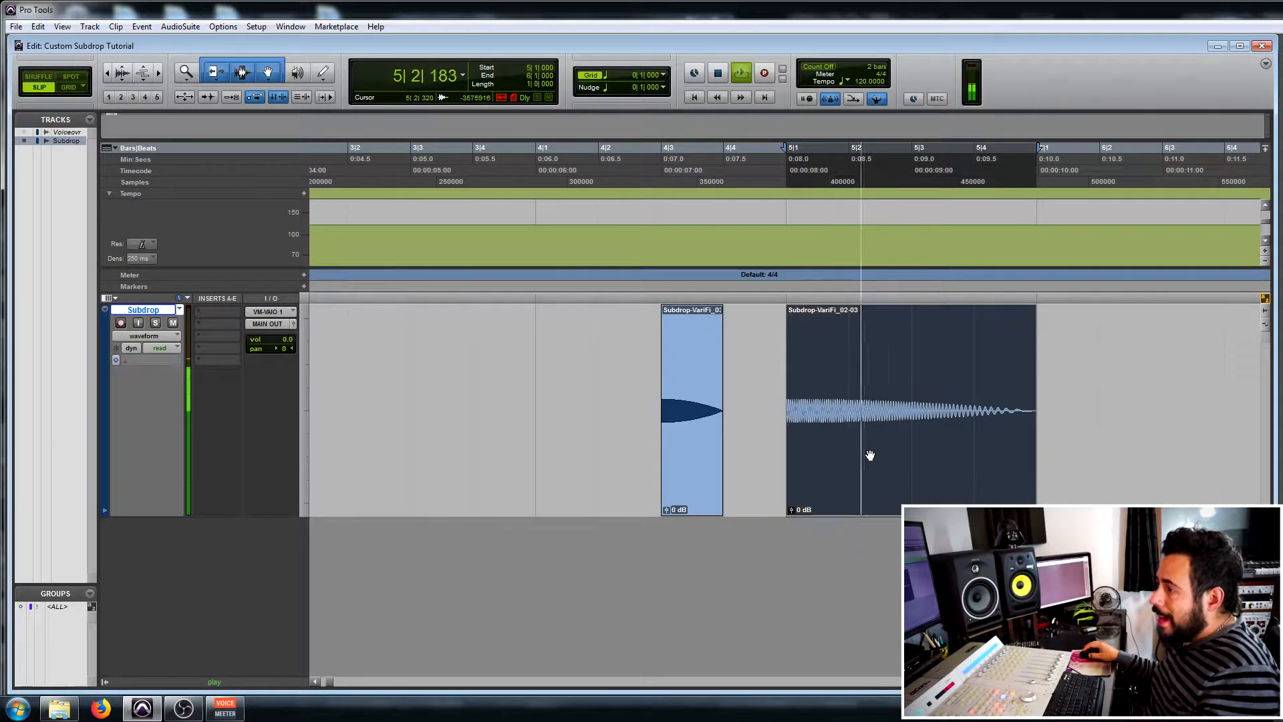
key(space)
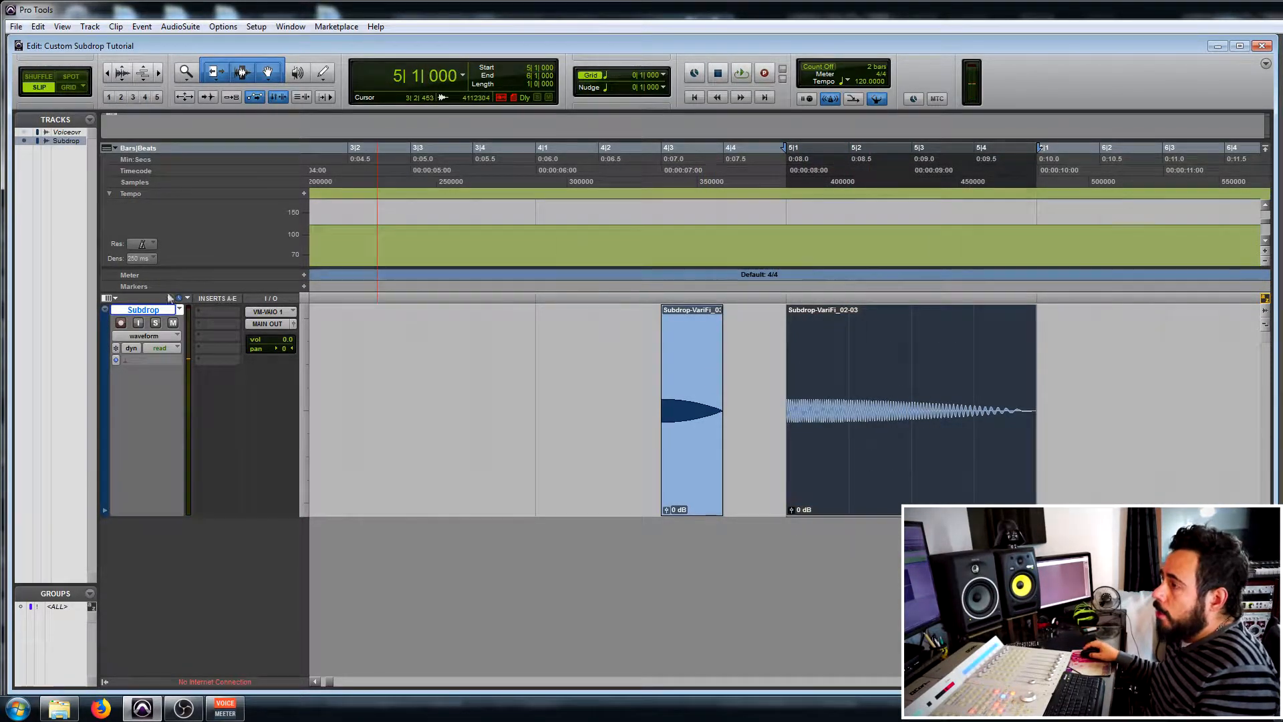
Step: Insert UAD Precision Enhancer Hz (mono) on the Subdrop track with the effect at 25% and the frequency at 61 Hz
click(216, 311)
mouse_move(226, 333)
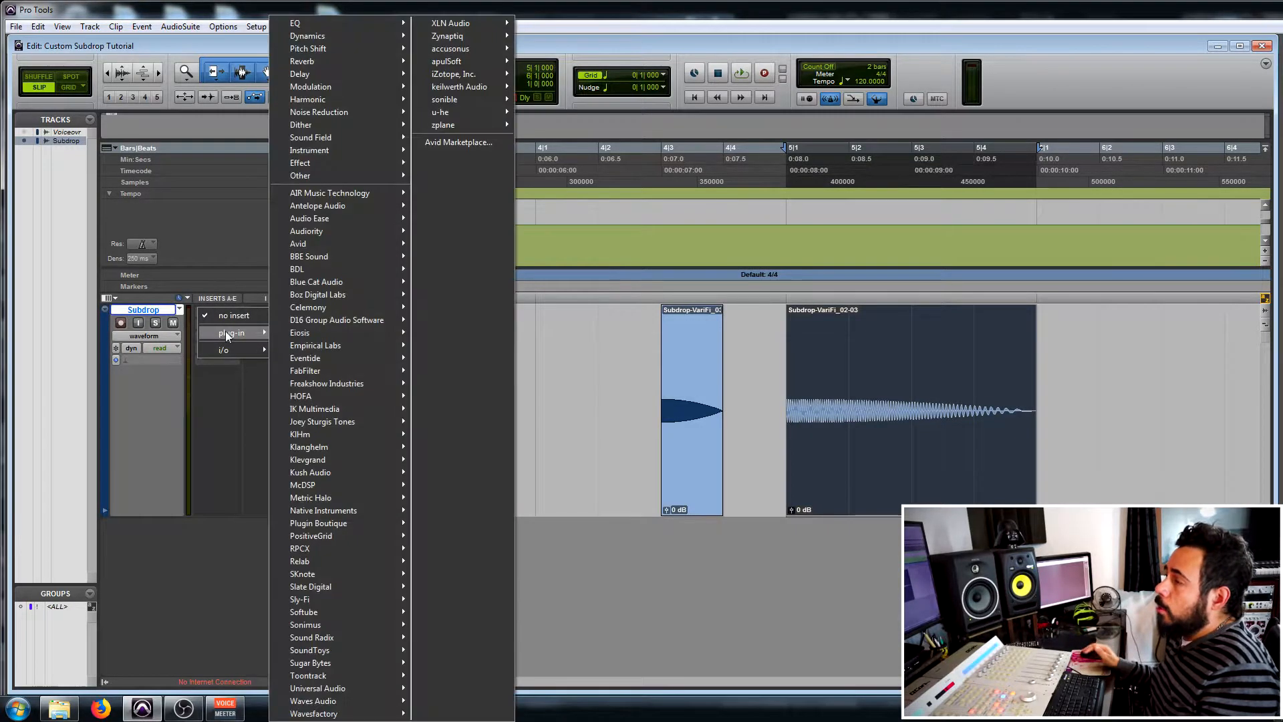
mouse_move(397, 346)
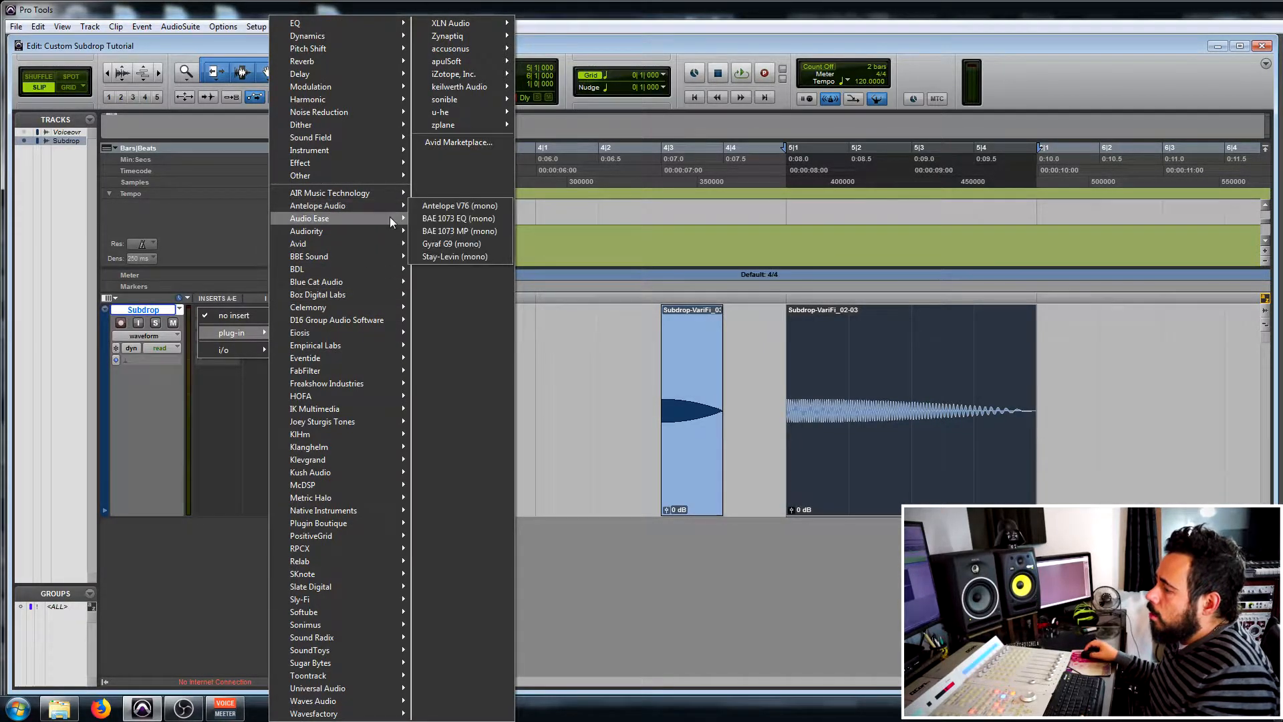
mouse_move(387, 220)
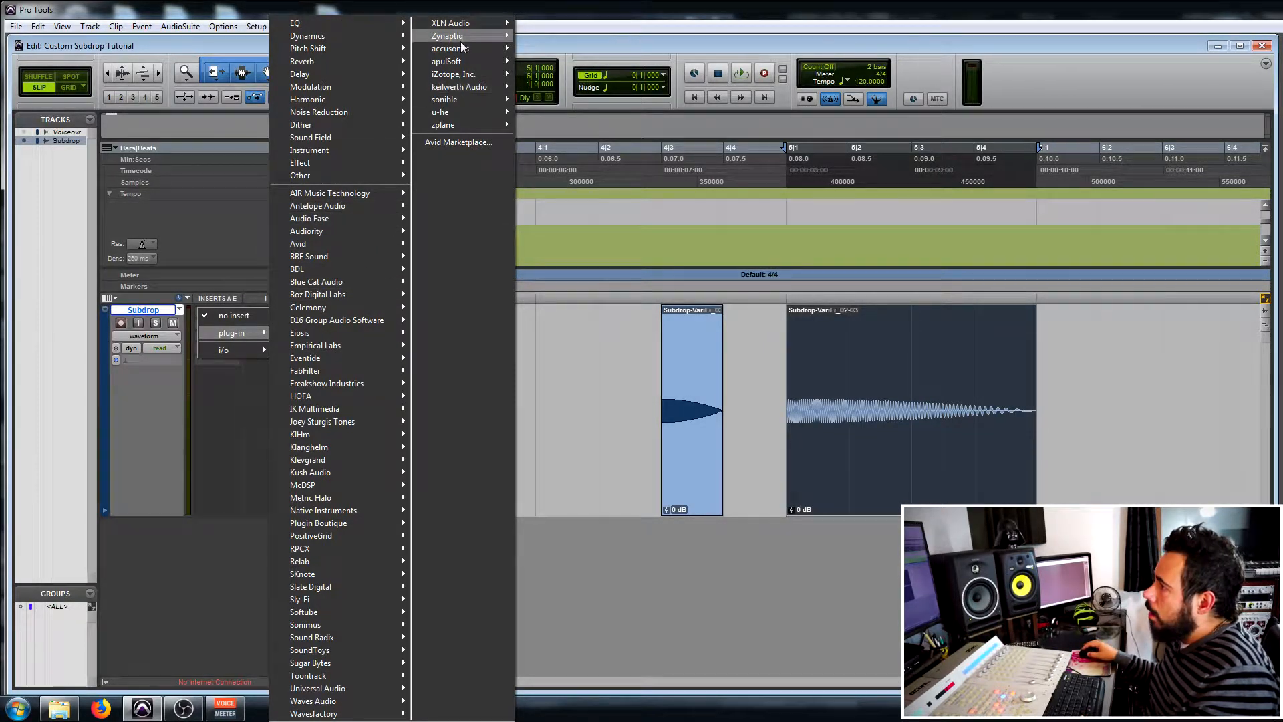
mouse_move(332, 690)
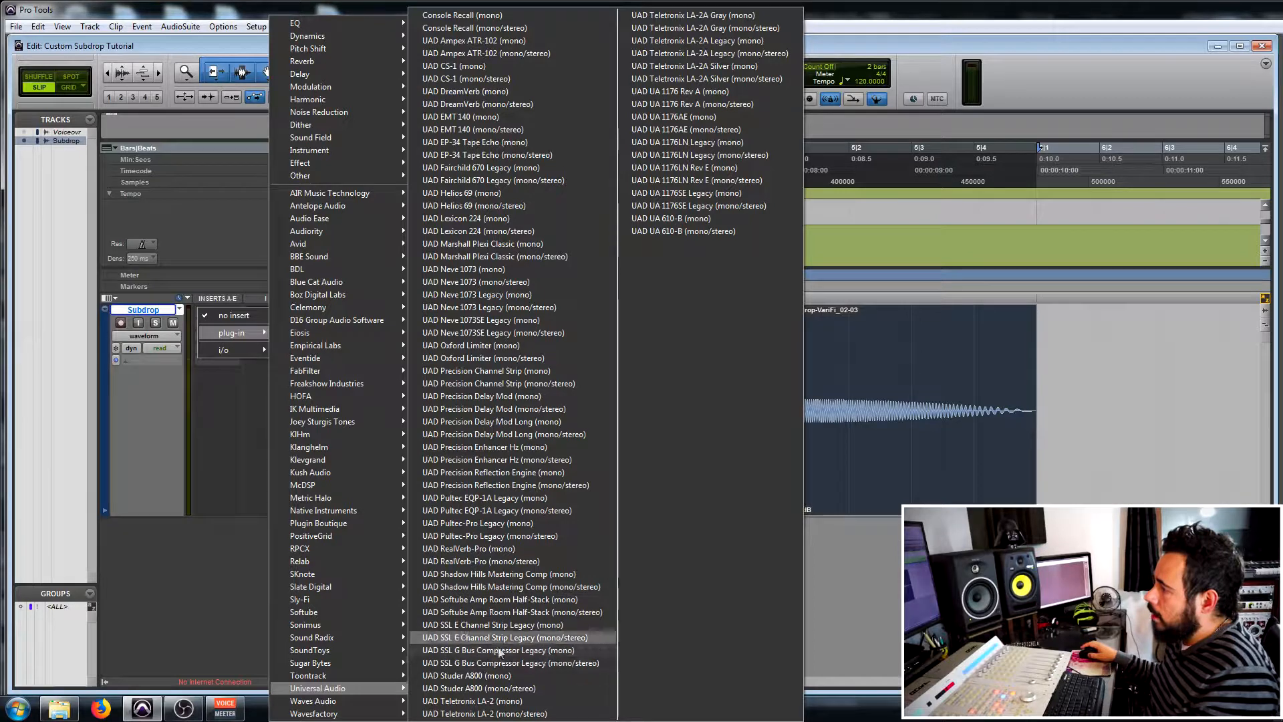
click(520, 448)
drag(575, 284, 504, 306)
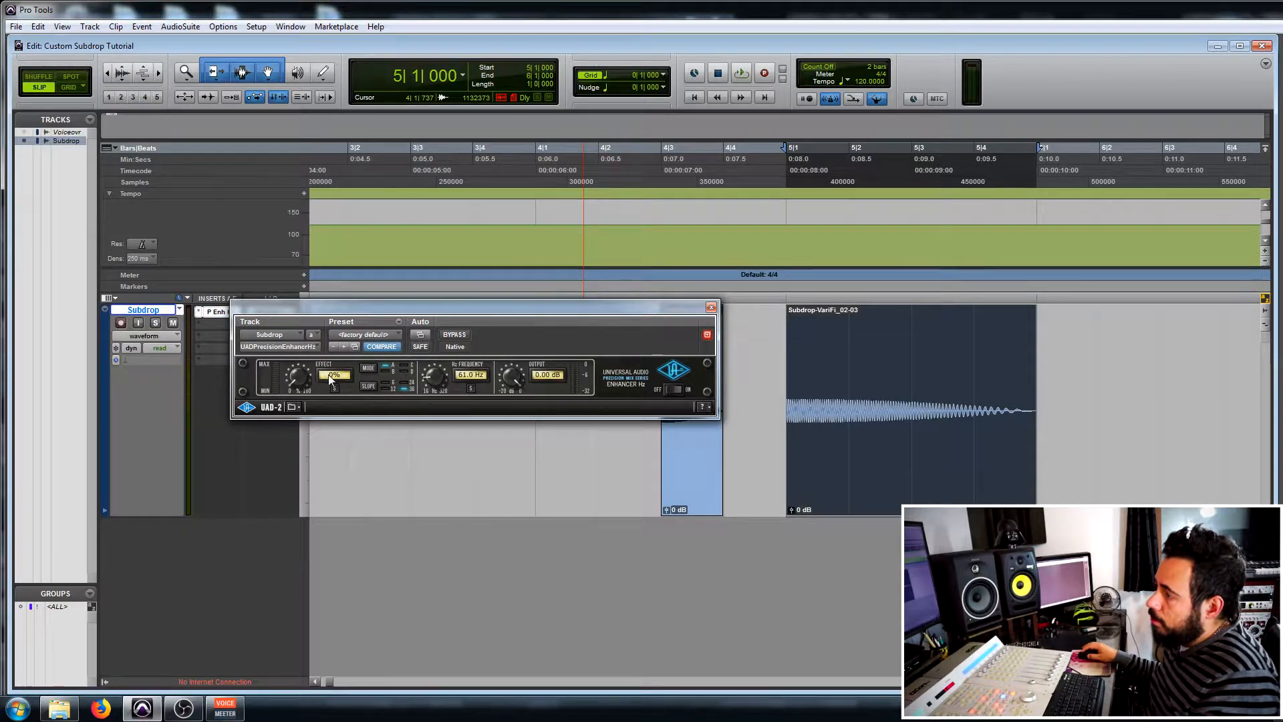
drag(300, 381, 297, 362)
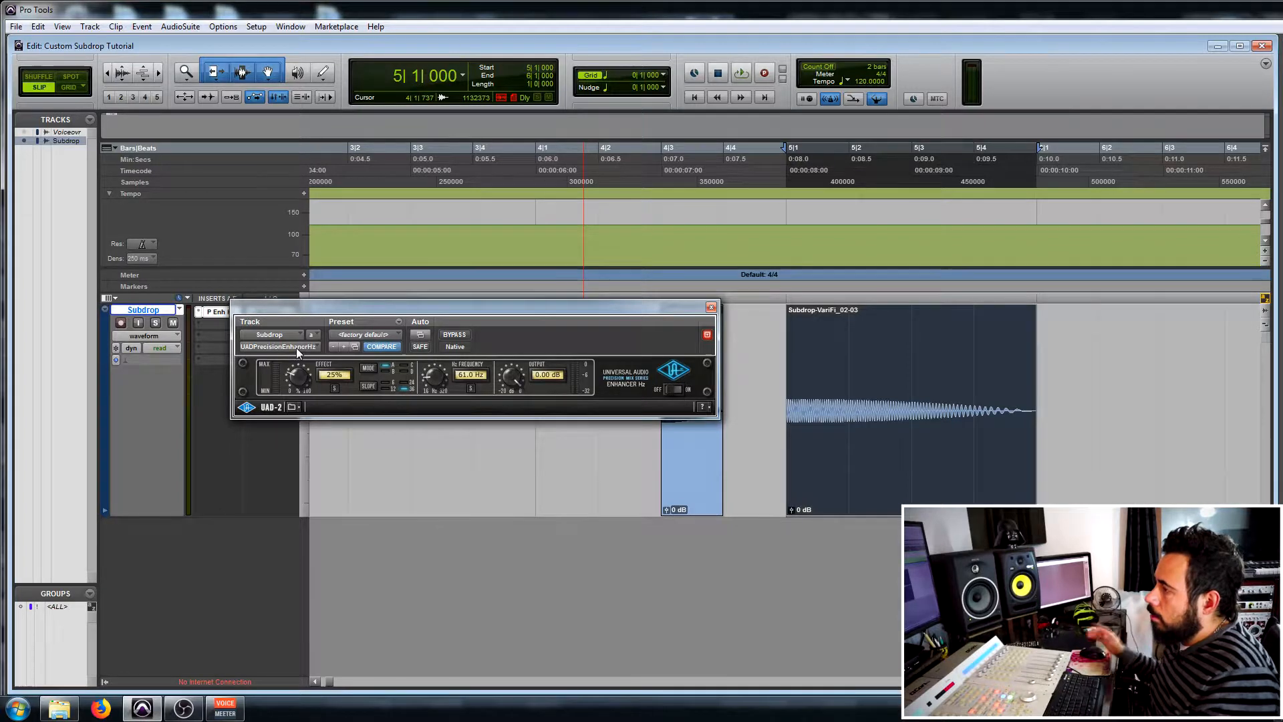
Step: Play the long clip with the enhancer active, first from bar 5 and again from just before it
key(space)
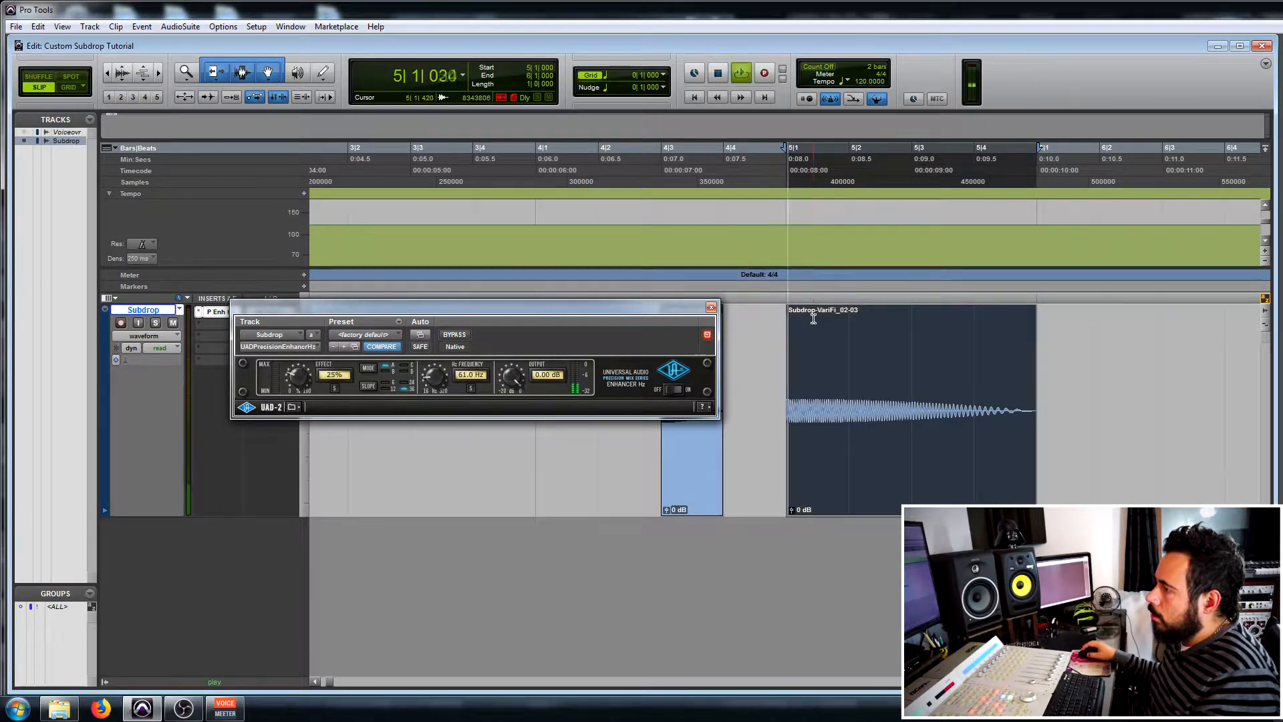
key(space)
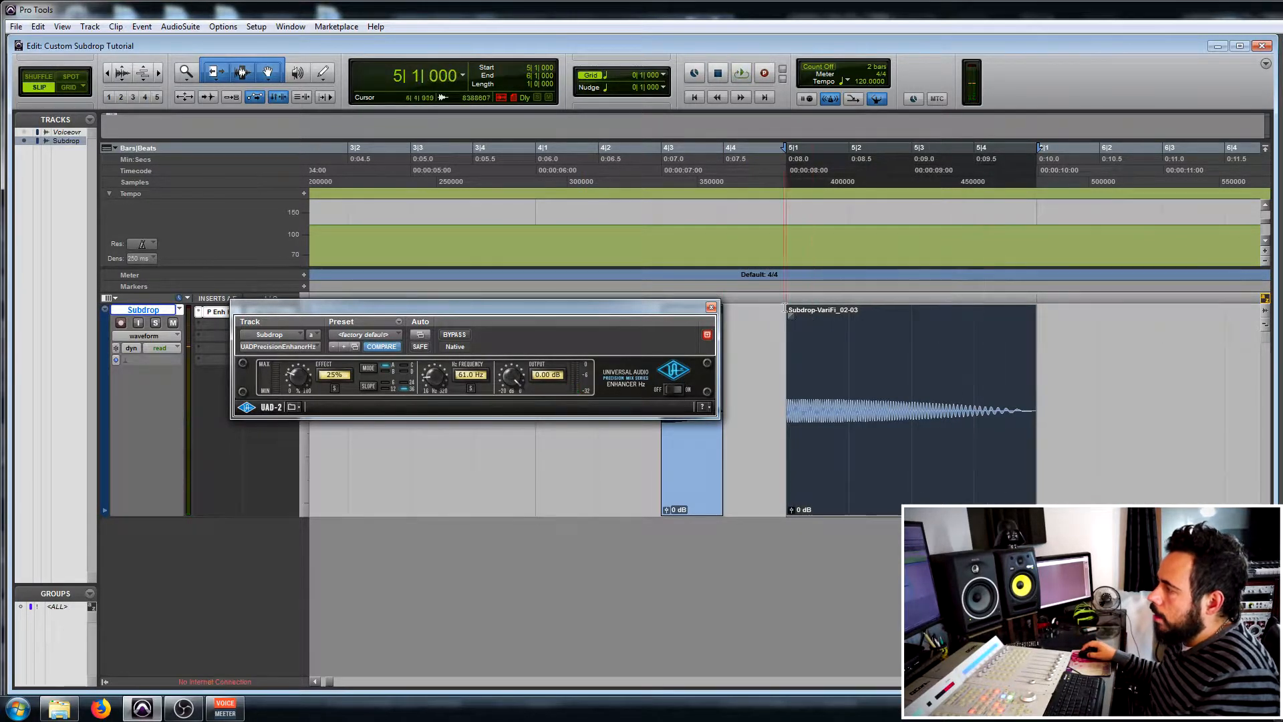
click(769, 325)
key(space)
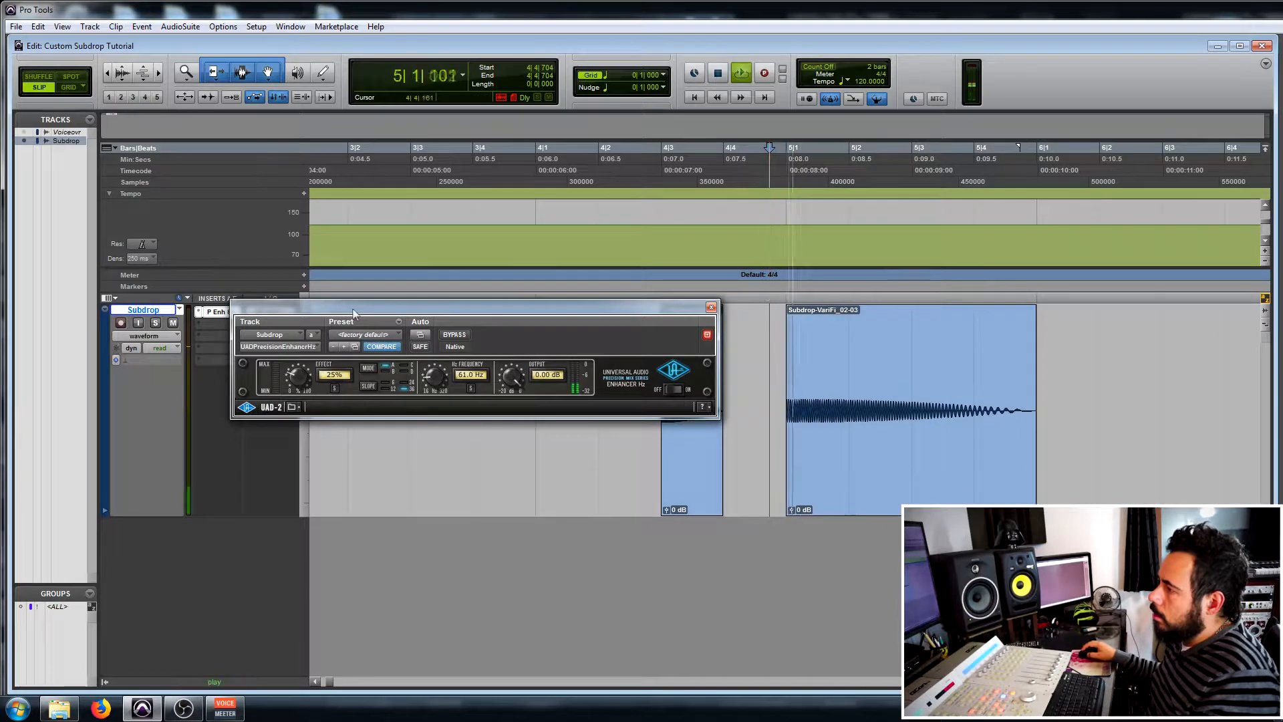
key(space)
Step: Compare the long clip with the enhancer bypassed and active, leaving the enhancer active and its window closed
click(454, 334)
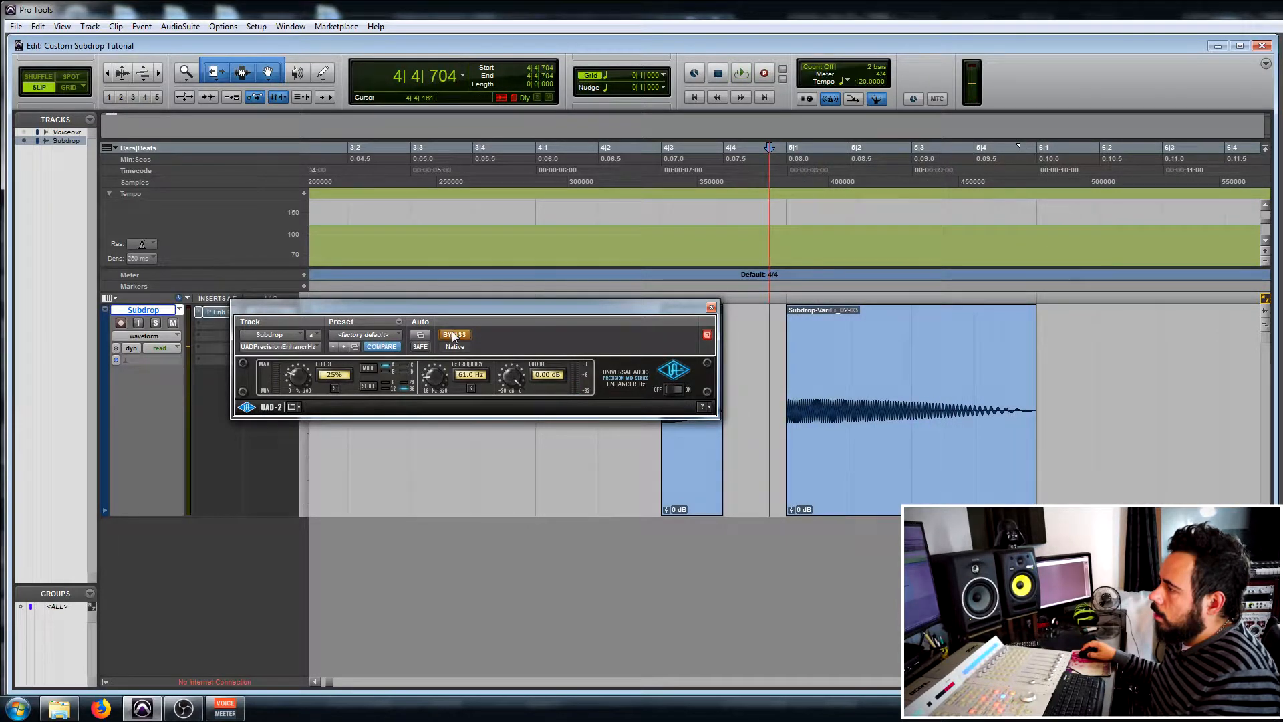
key(space)
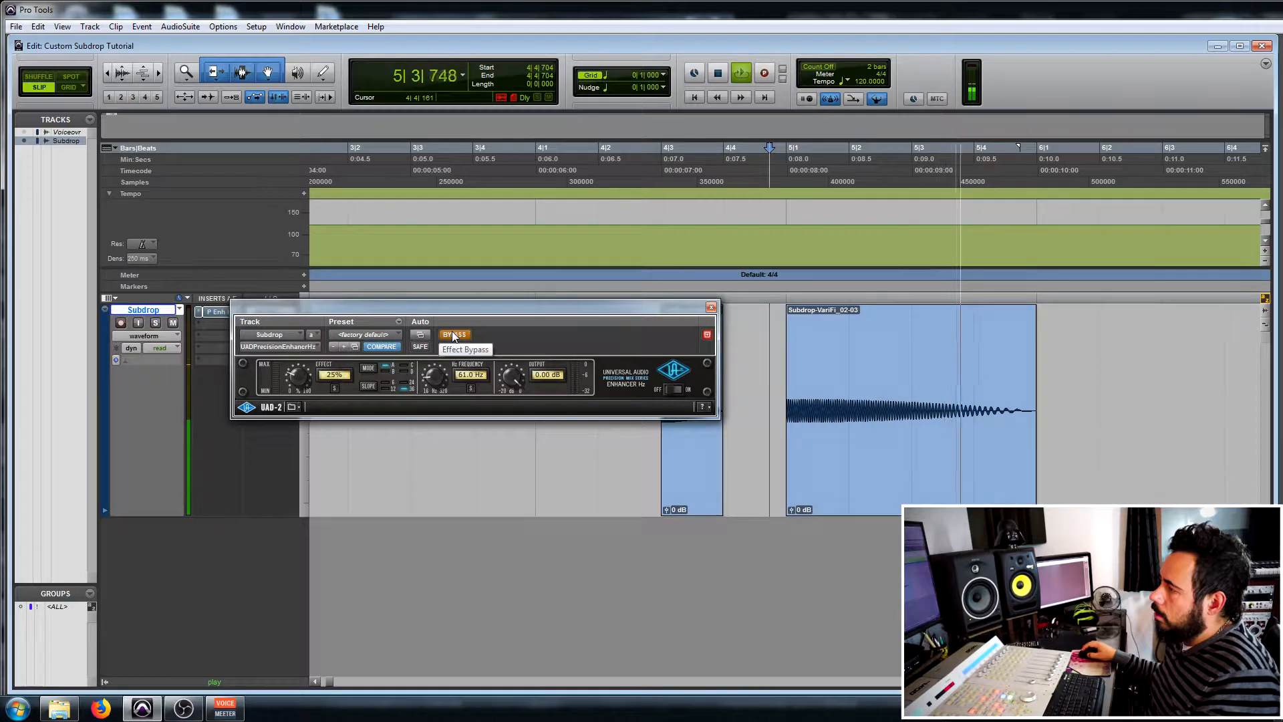
key(space)
click(454, 335)
key(space)
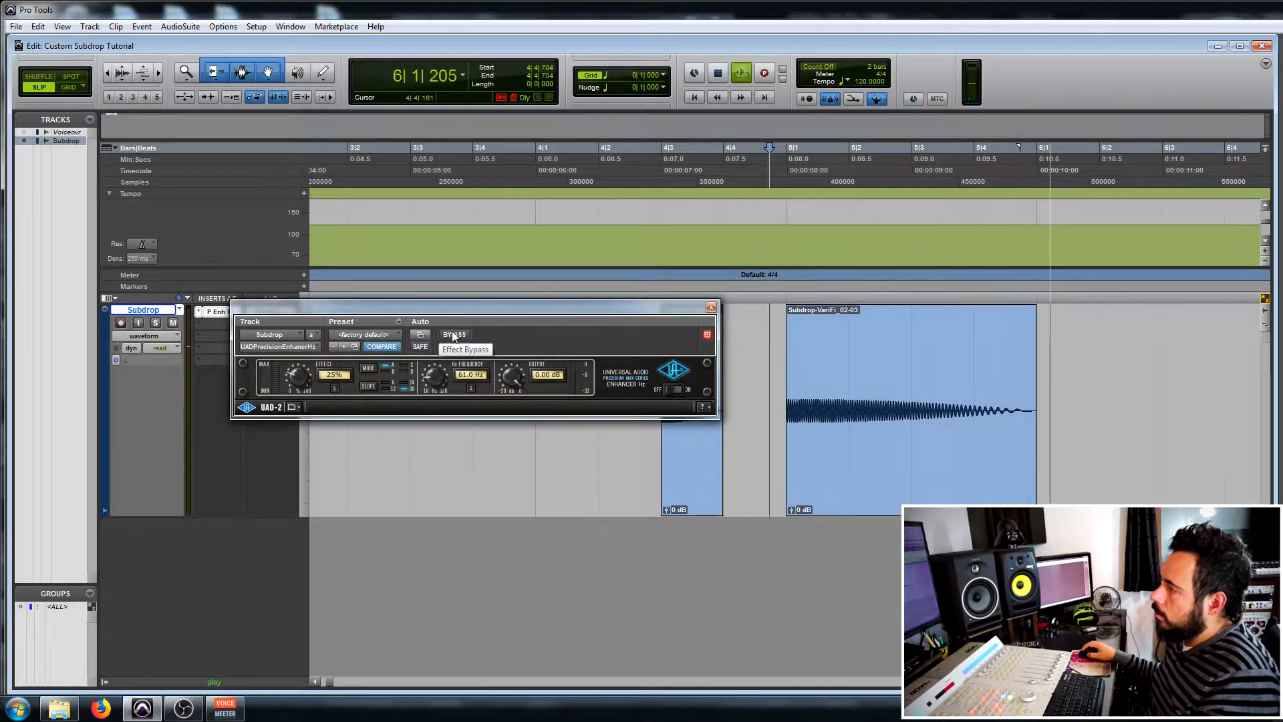
key(space)
click(454, 335)
key(space)
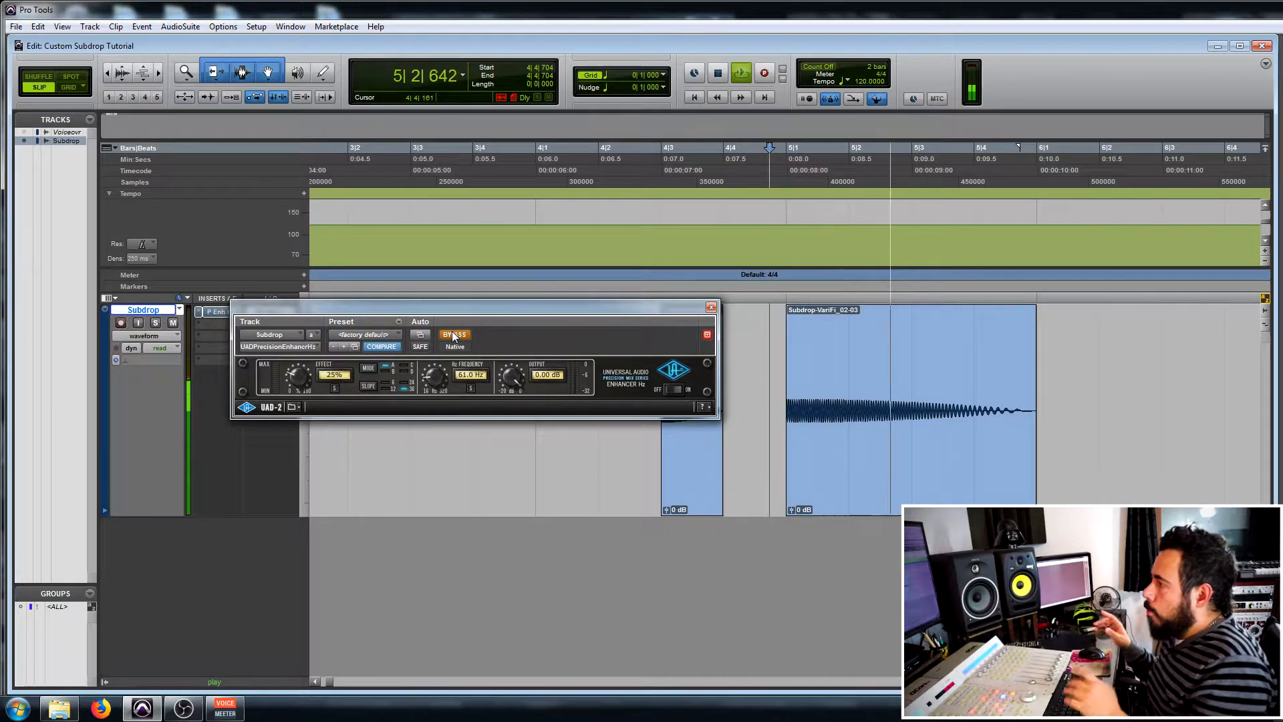
key(space)
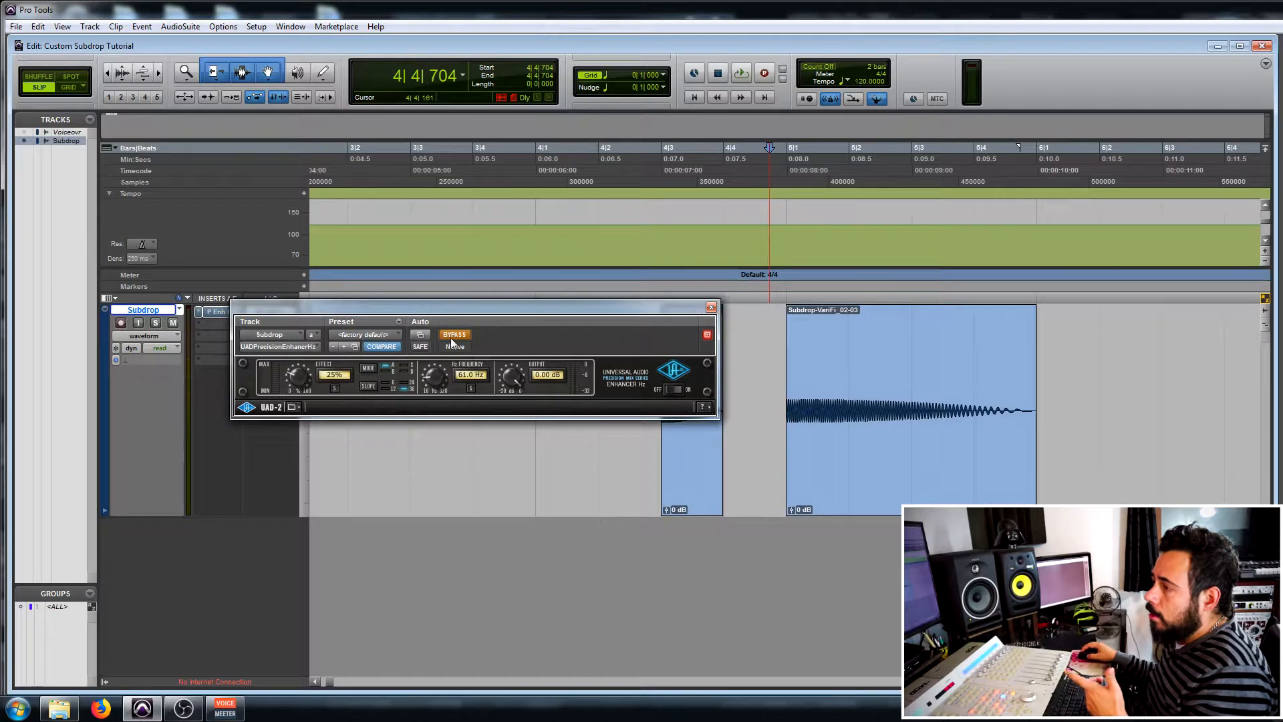
click(453, 339)
click(711, 308)
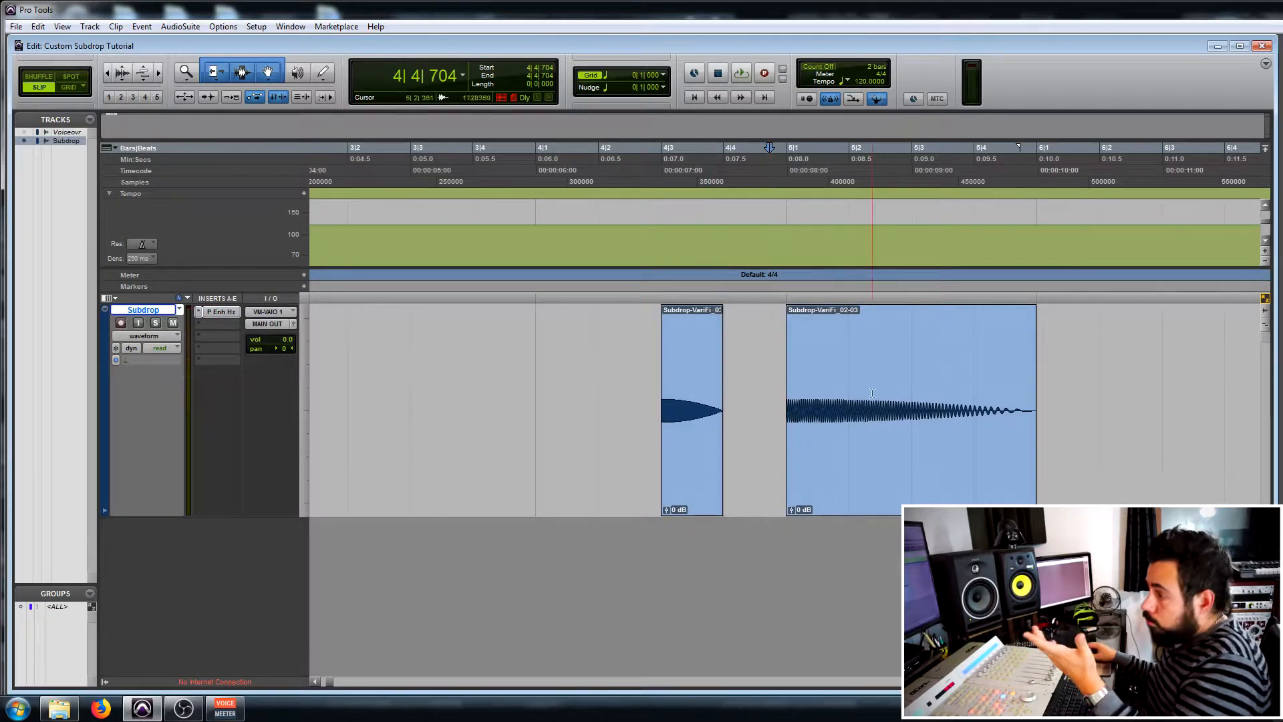
Step: Insert the Antelope Audio BAE 1073 MP (mono) preamp in the Subdrop track's second insert slot and move its window clear of the long clip
click(202, 328)
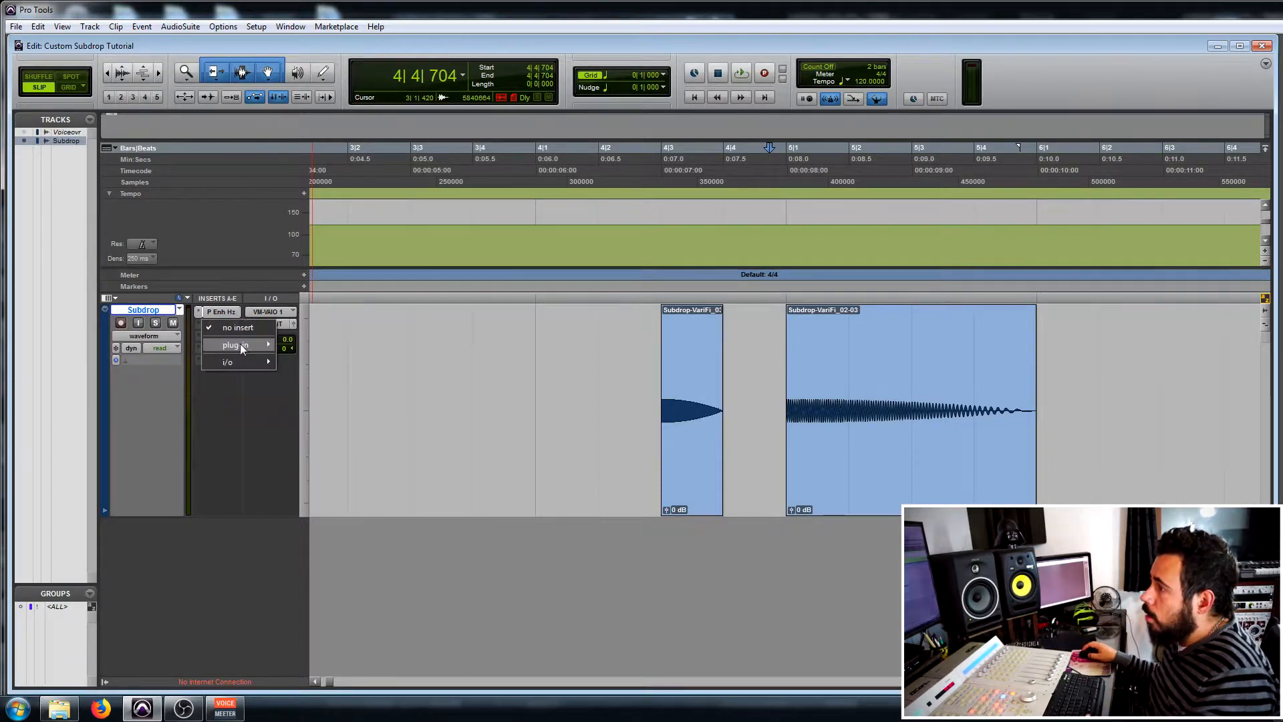
mouse_move(240, 344)
mouse_move(360, 206)
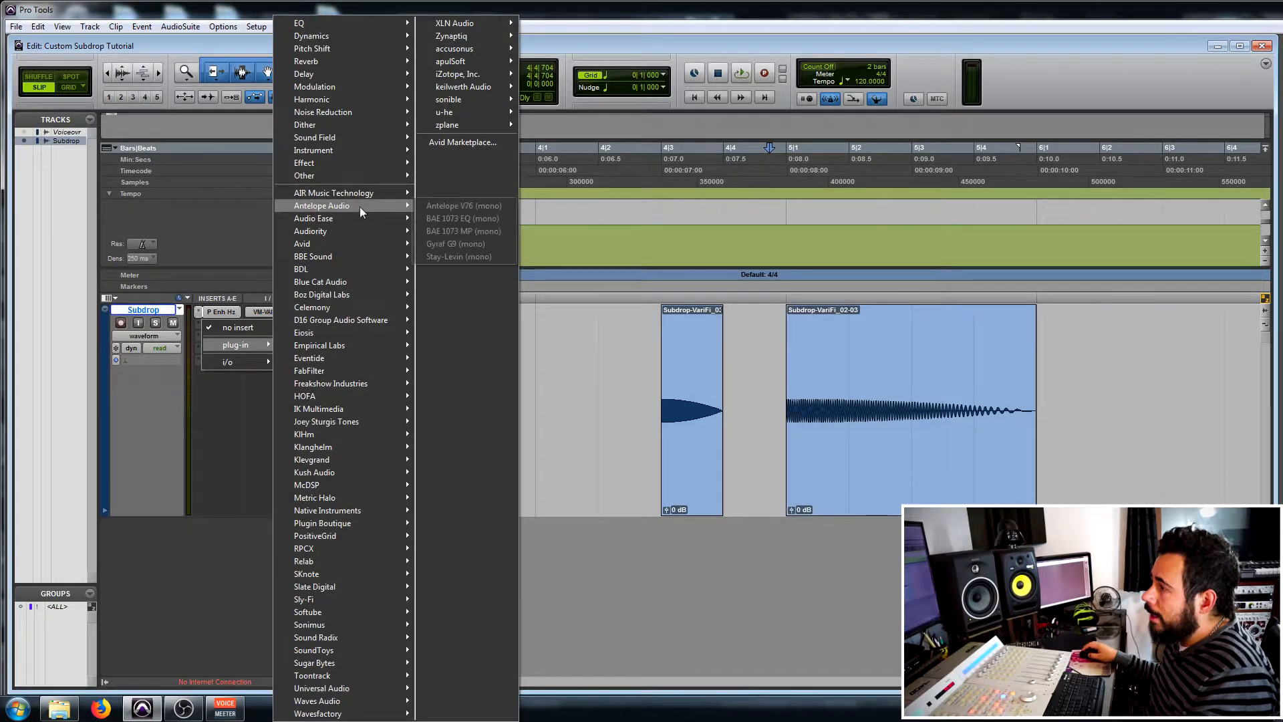
click(480, 232)
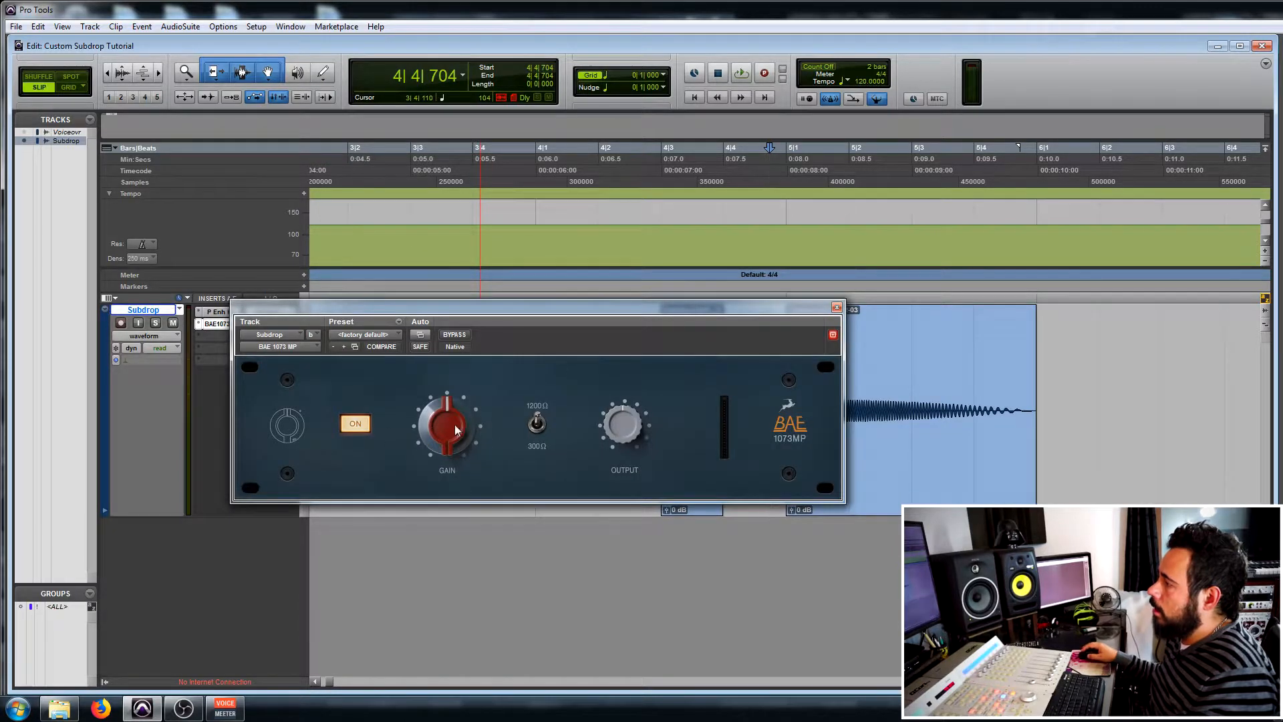
drag(625, 332, 437, 302)
Step: Adjust the BAE 1073 MP preamp's gain by ear while playing the long clip, and close the preamp's window
key(space)
drag(243, 409, 244, 382)
key(space)
click(851, 453)
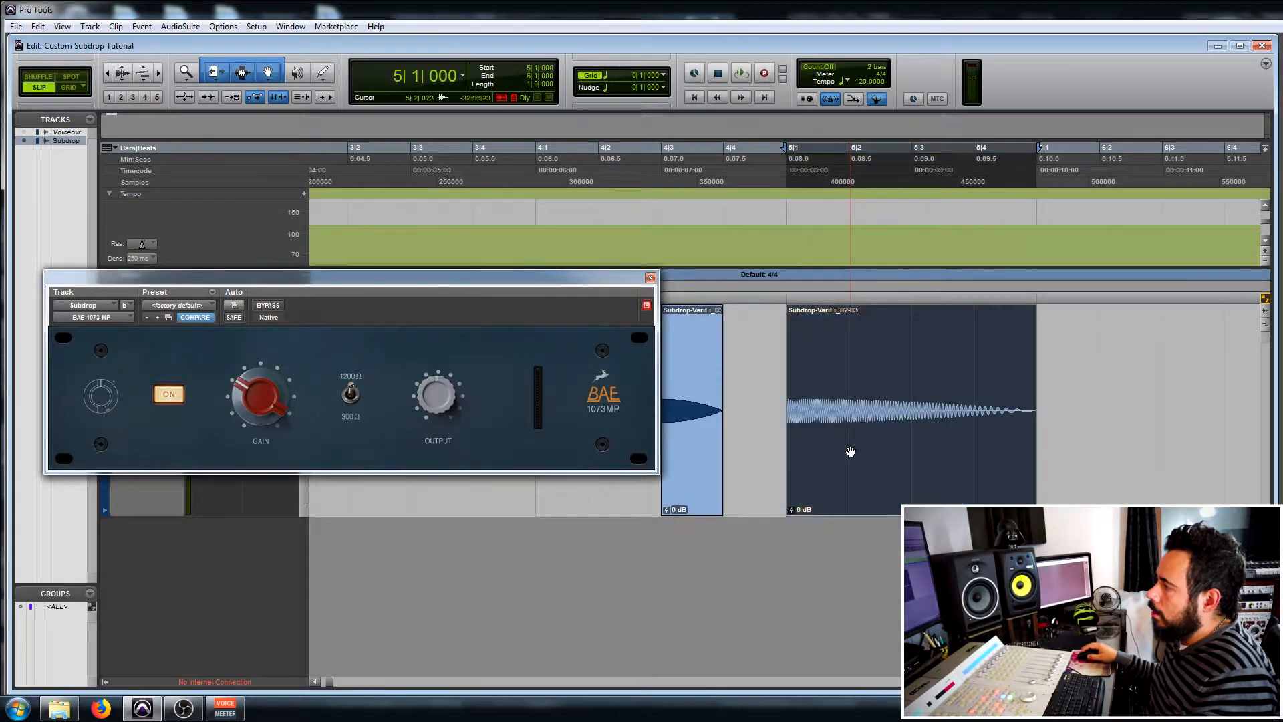
click(741, 72)
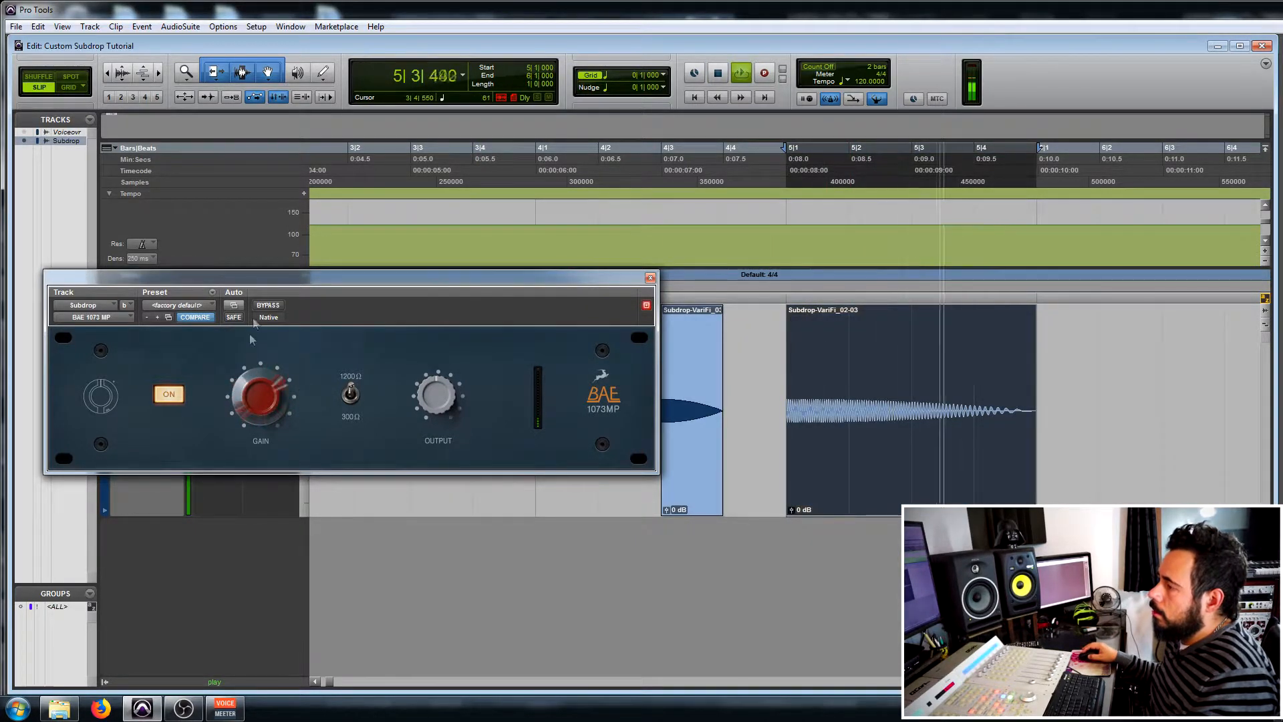
drag(250, 393, 260, 425)
key(space)
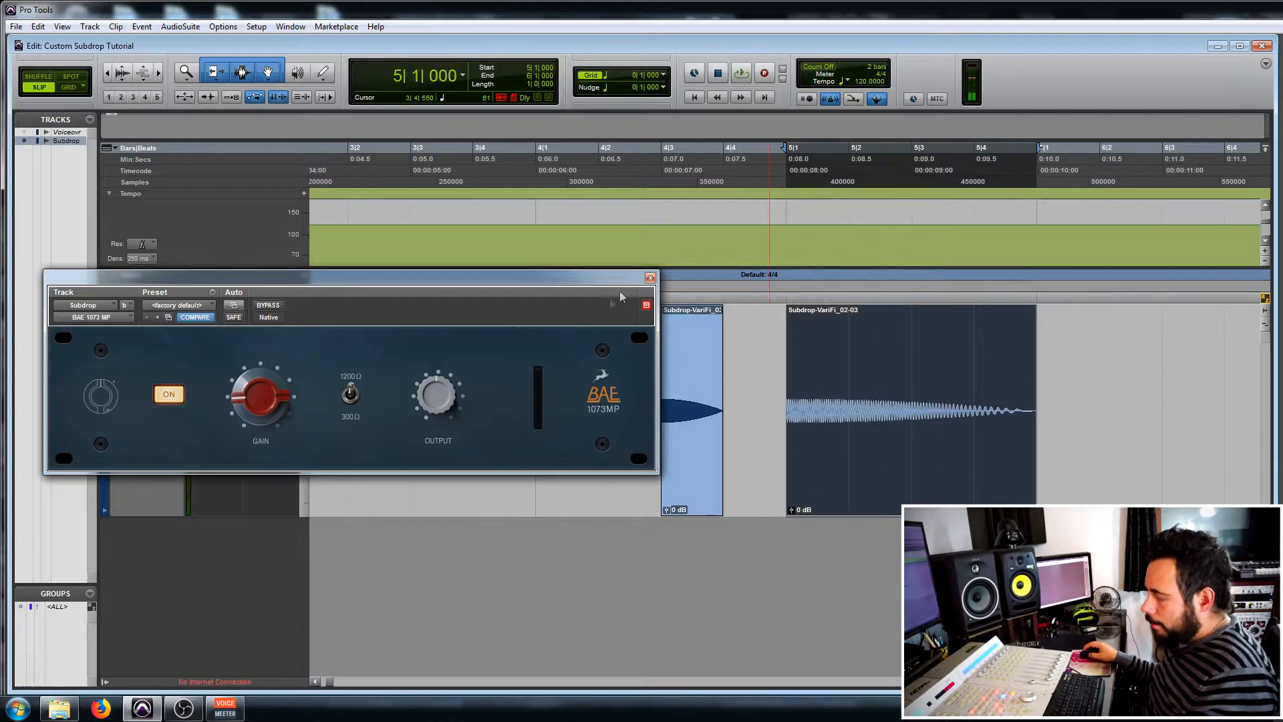
click(649, 278)
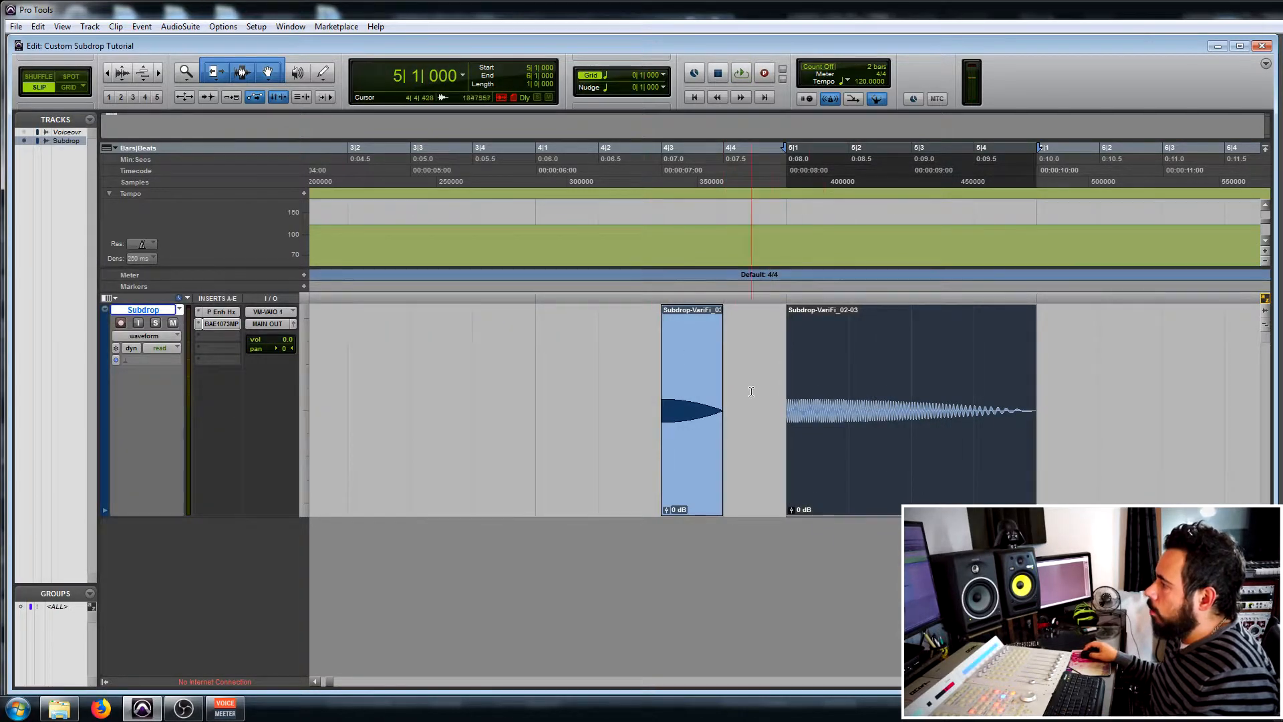
Step: Rename the long clip and its disk file as "B 61hz Saturated 1bar 120"
click(811, 321)
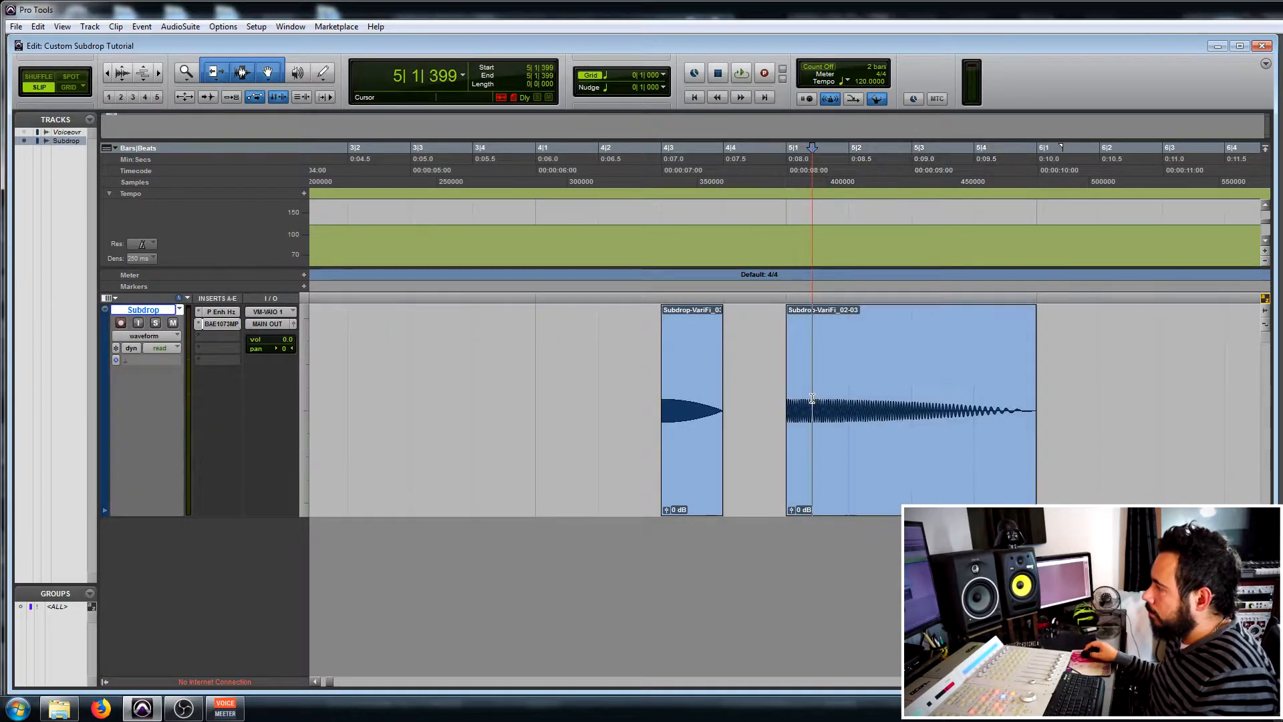
right_click(811, 320)
mouse_move(888, 442)
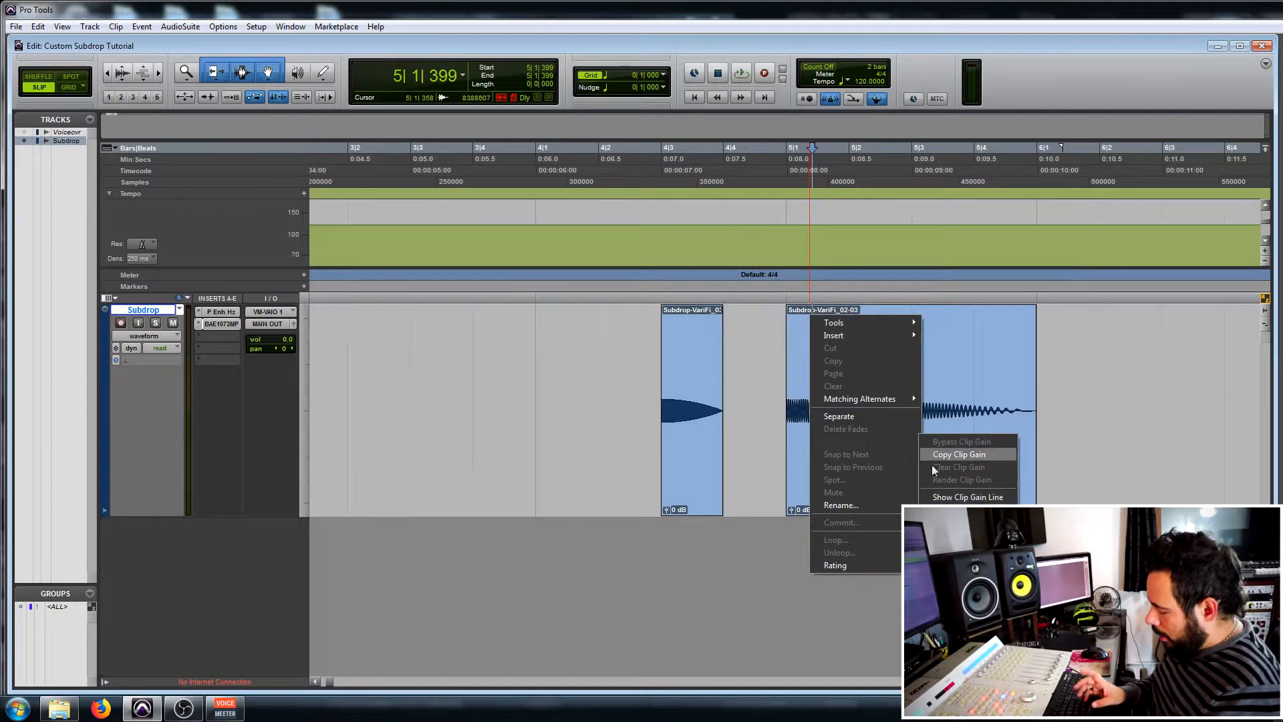
click(866, 504)
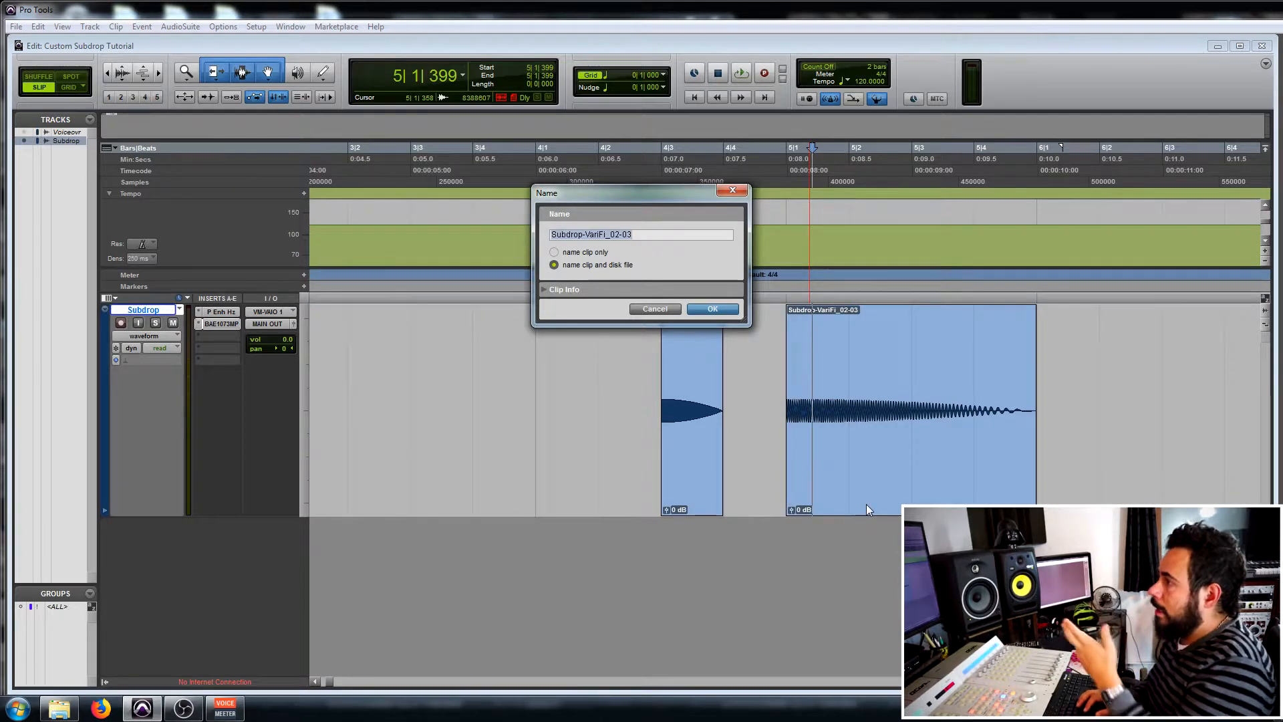
key(BackSpace)
text(B 61hz Saturated 1ba)
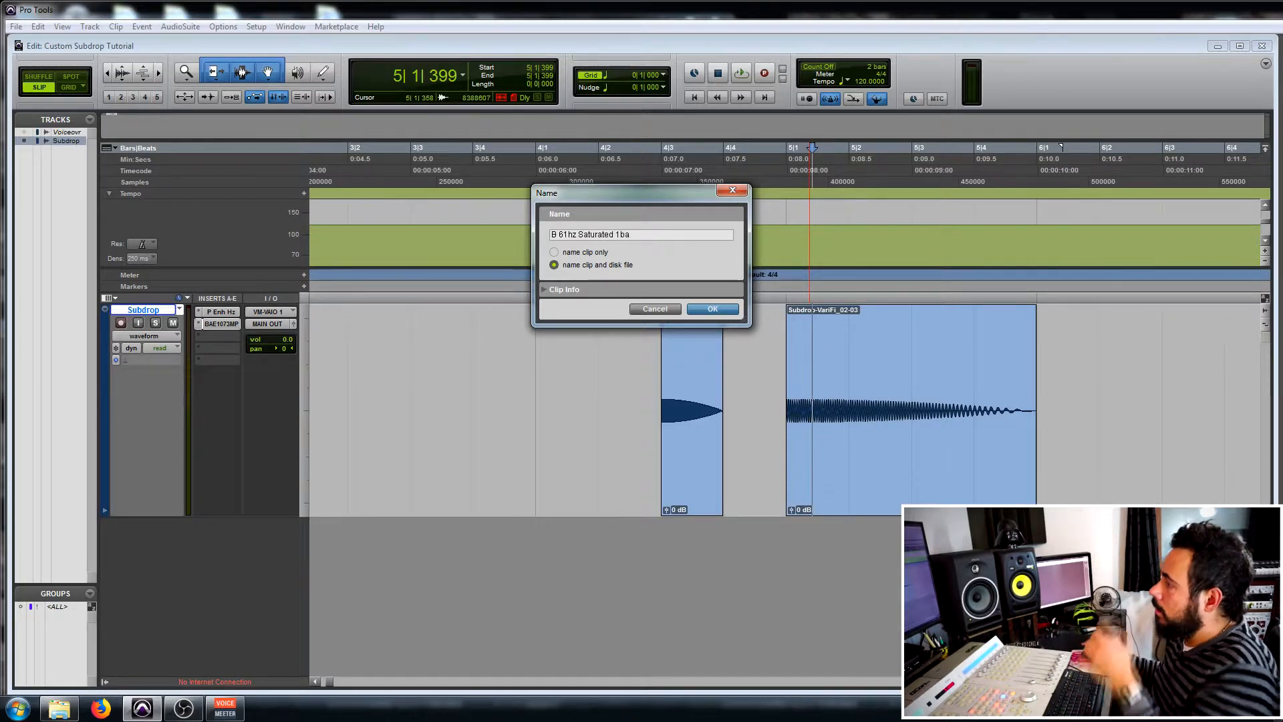
text(120)
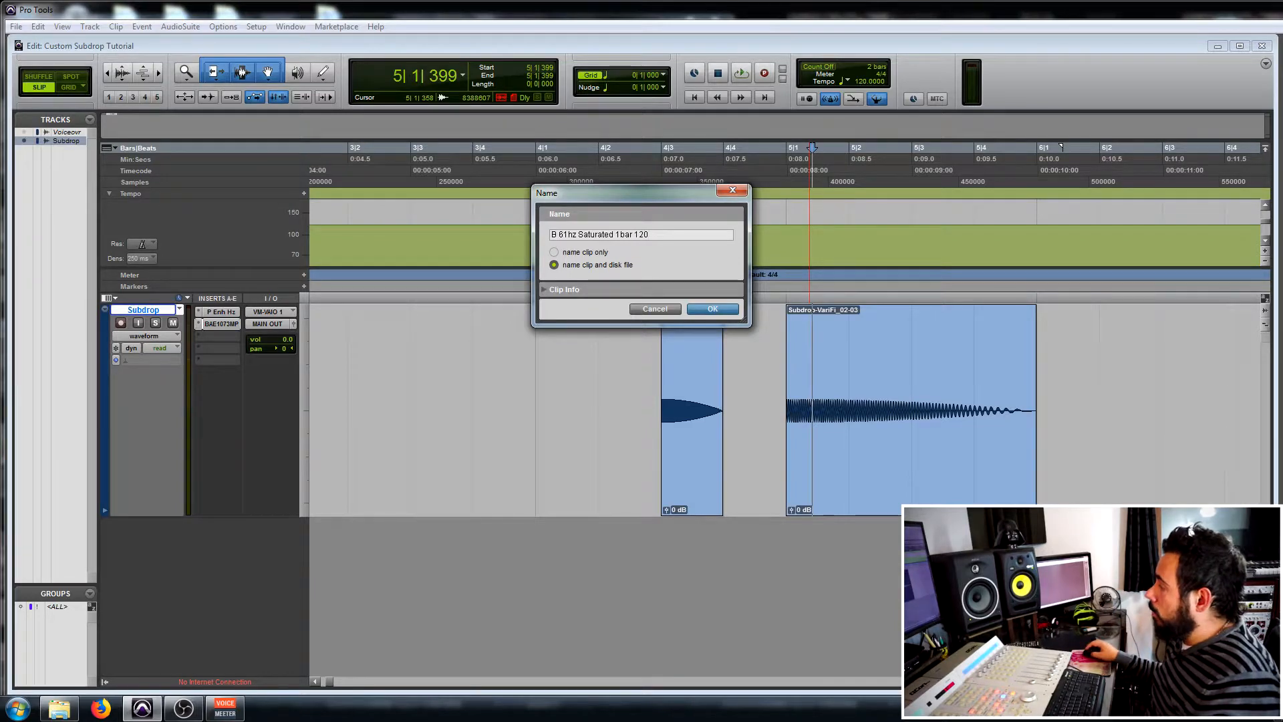
key(Return)
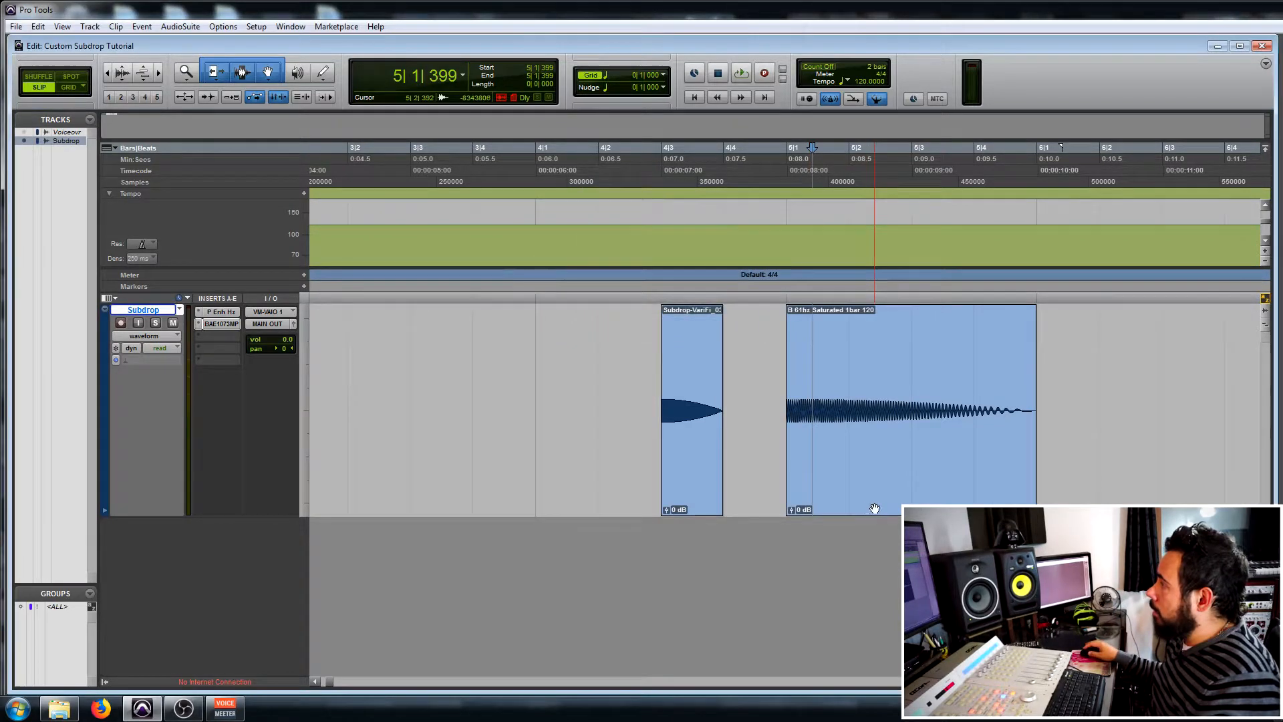
Step: Select the renamed long clip on the Subdrop track and show the Clips list
click(872, 454)
click(1266, 682)
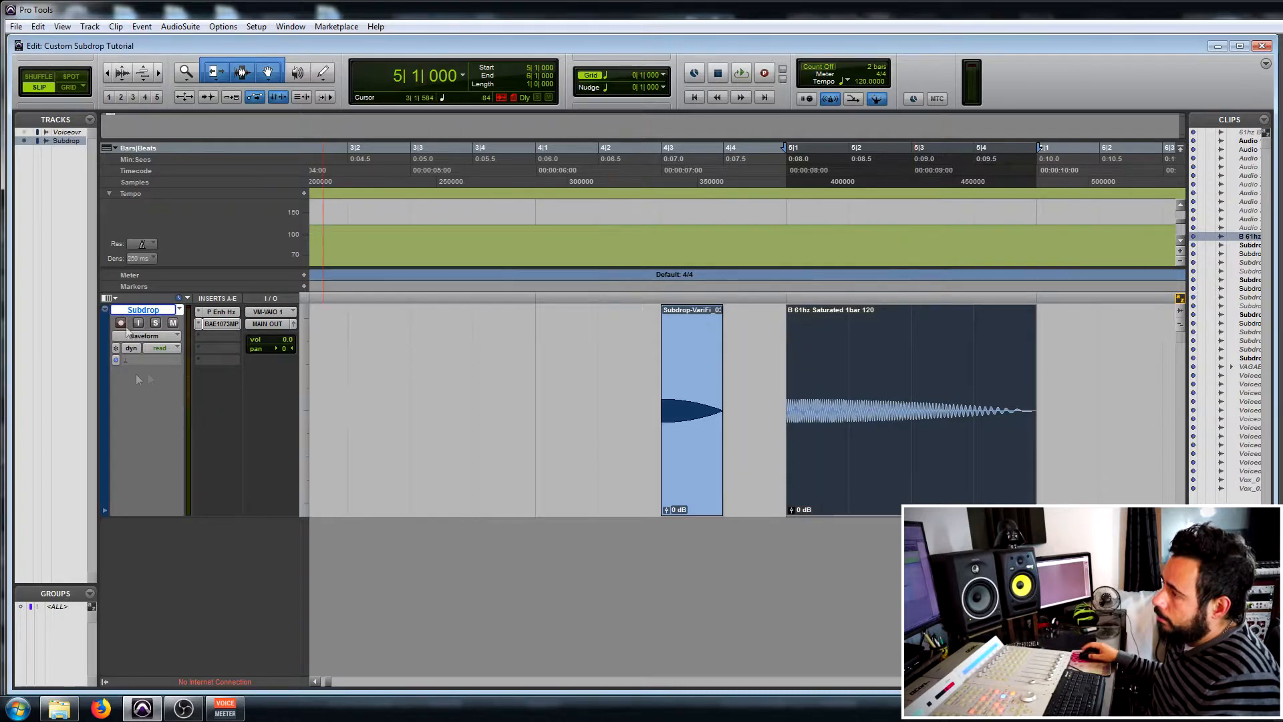
right_click(227, 326)
click(579, 423)
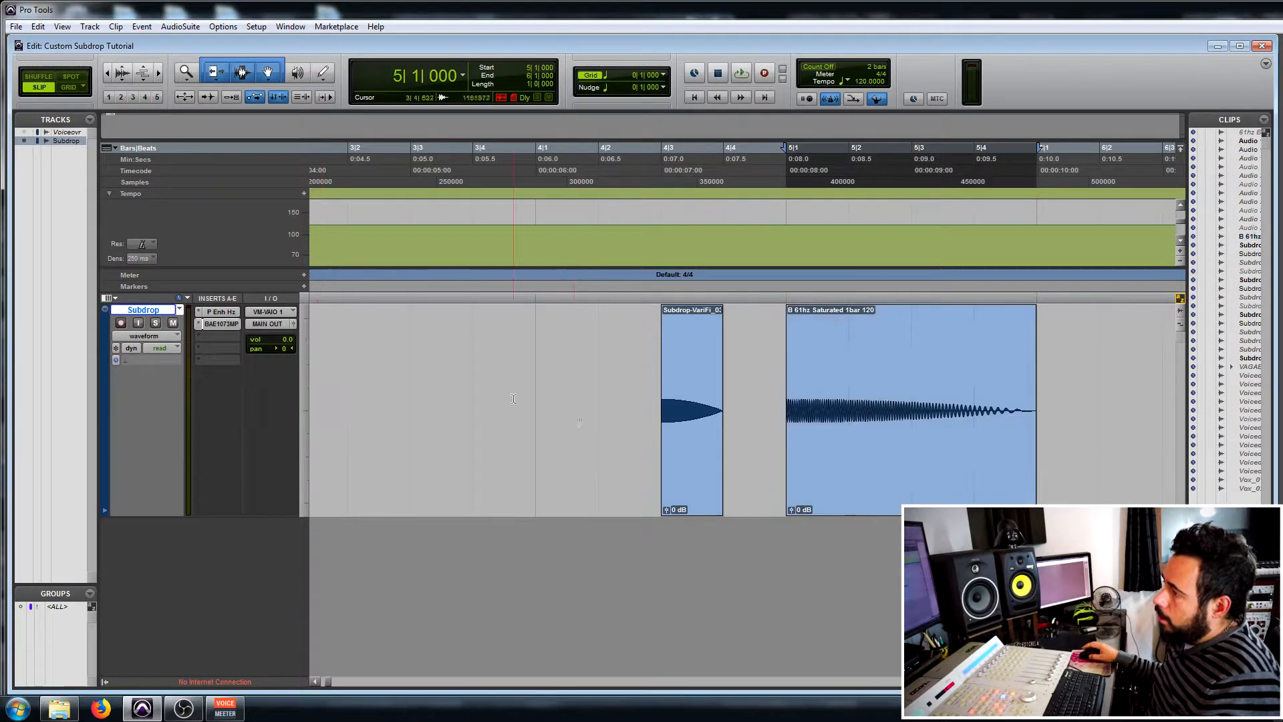
Step: Commit the Subdrop track up to the BAE 1073 MP insert offline, with Source Tracks set to Do Nothing
right_click(227, 323)
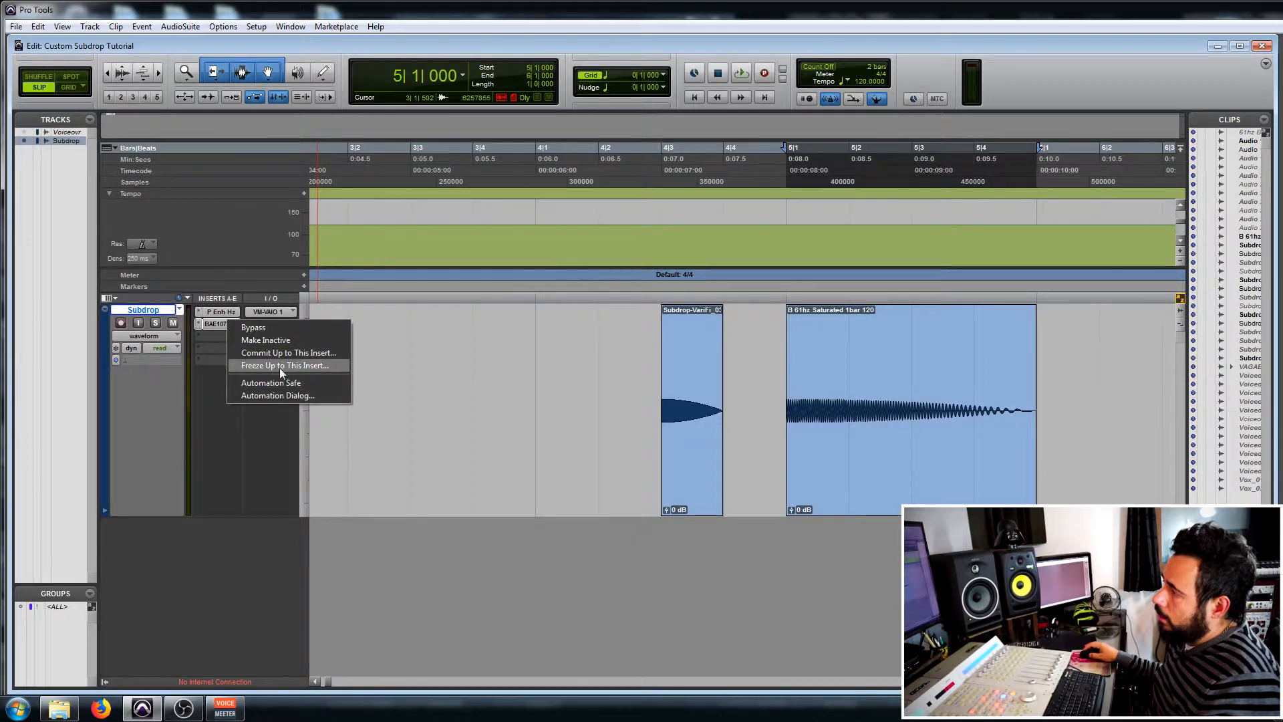
click(288, 353)
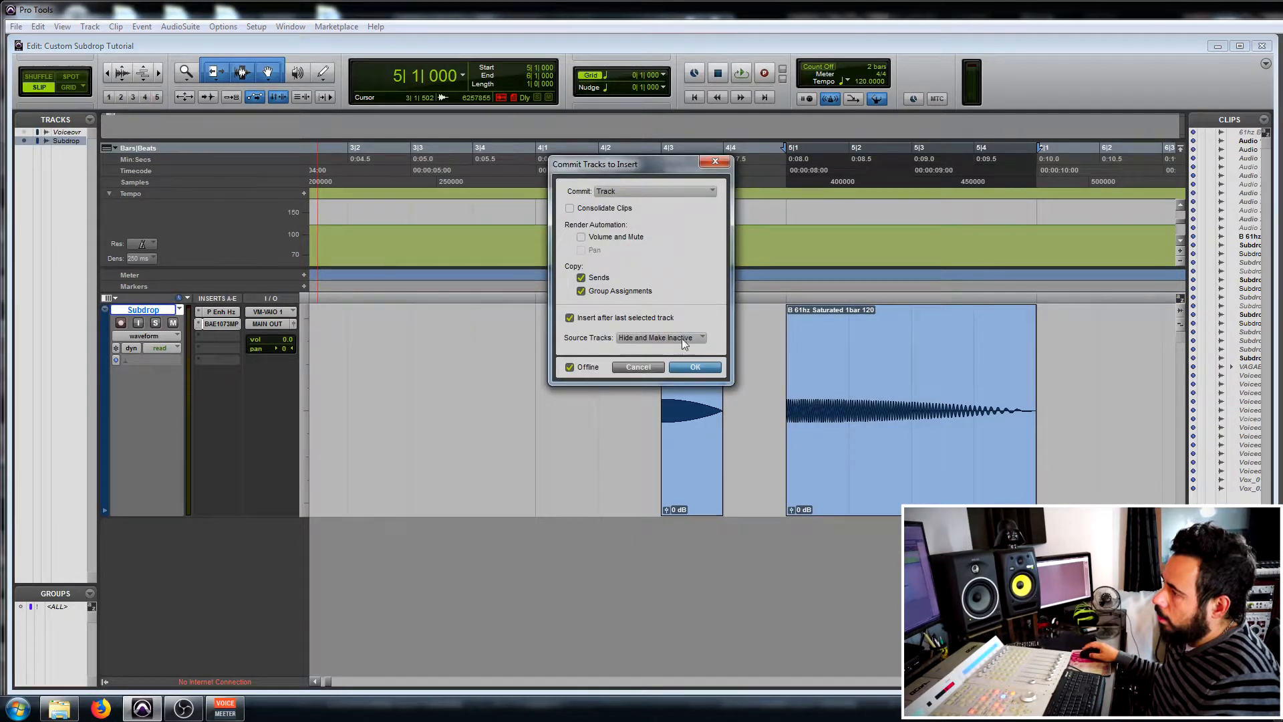
click(664, 337)
click(688, 380)
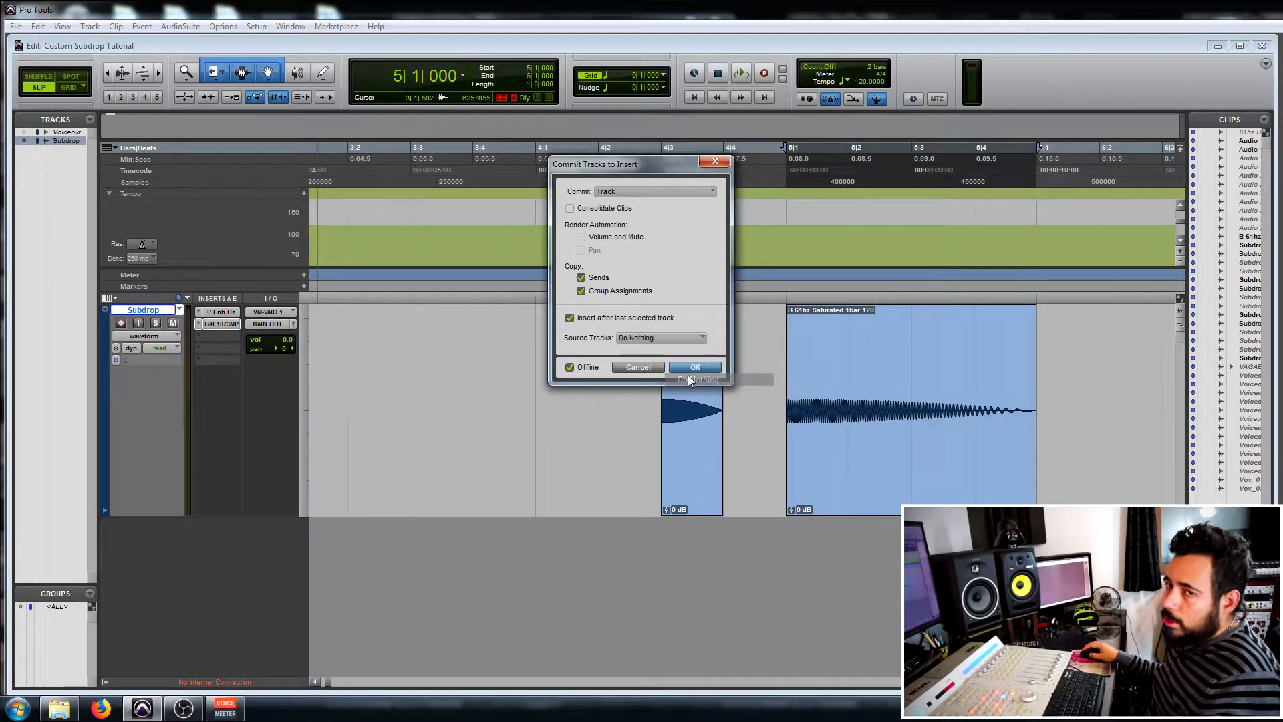
click(692, 369)
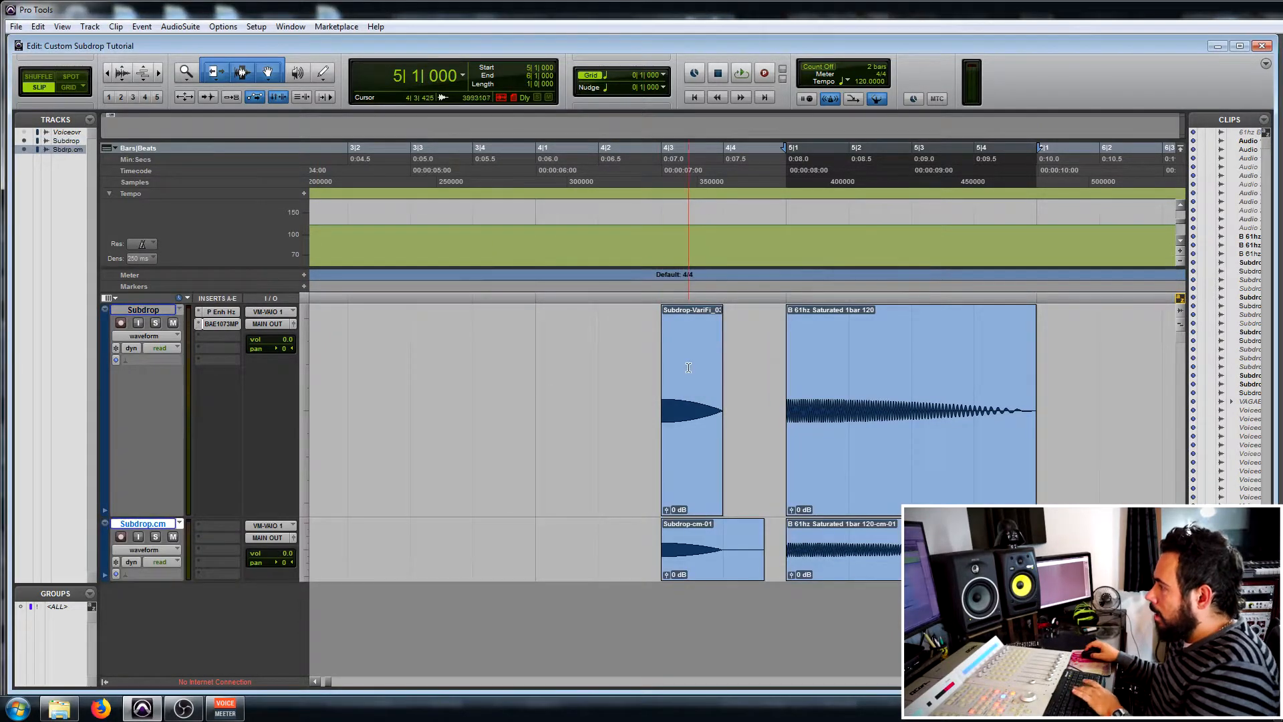
Step: Delete the short clip from the Subdrop.cm track, and select the committed long clip and open its commands in the Clips list
click(708, 560)
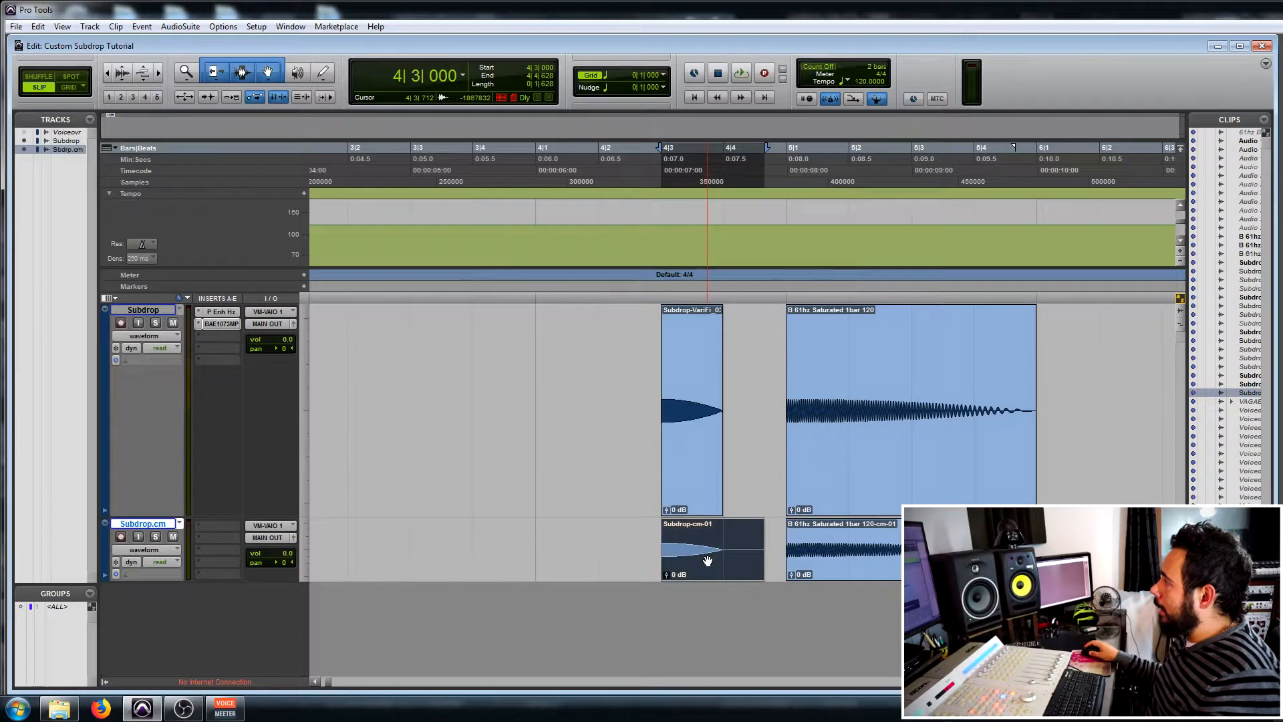
key(Delete)
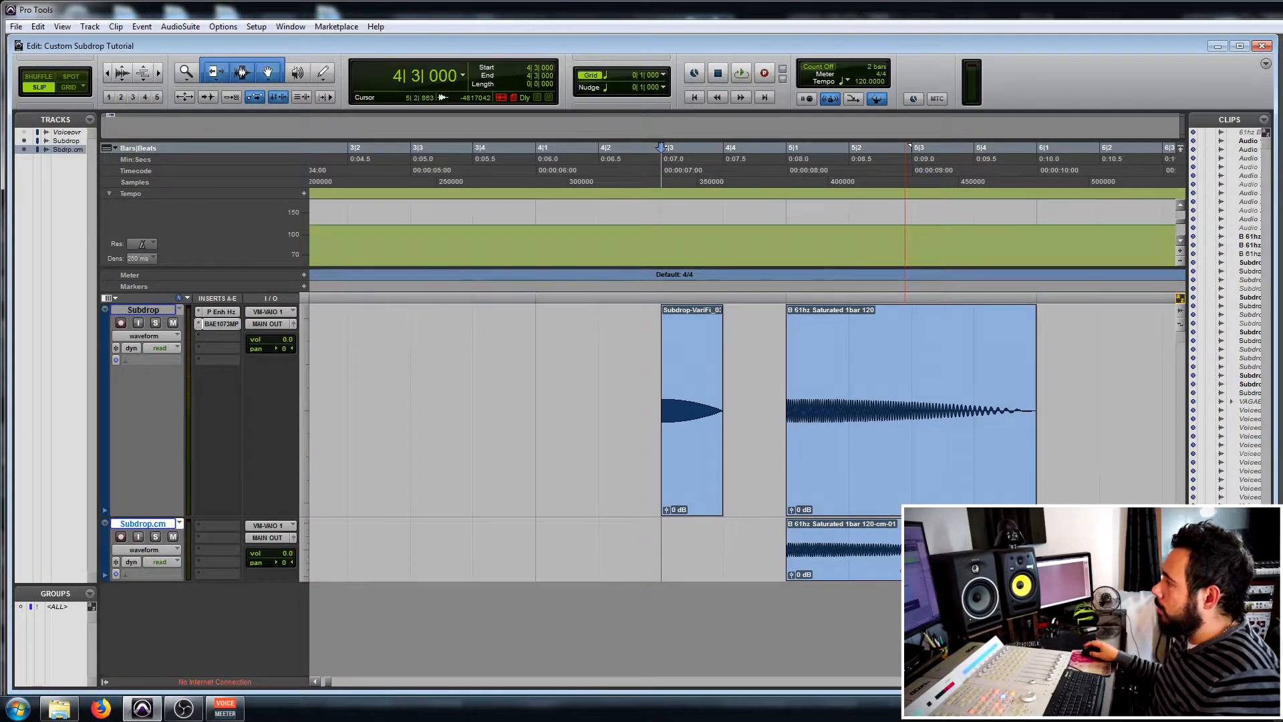
click(901, 570)
right_click(1249, 253)
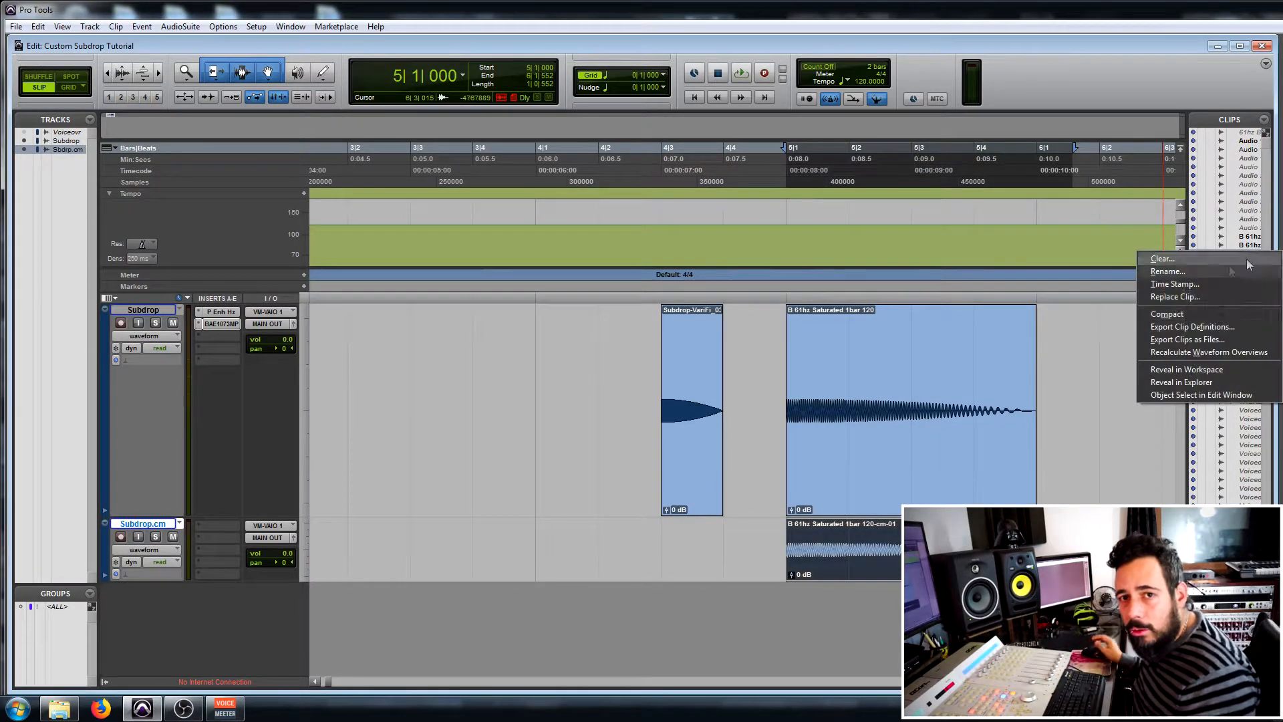